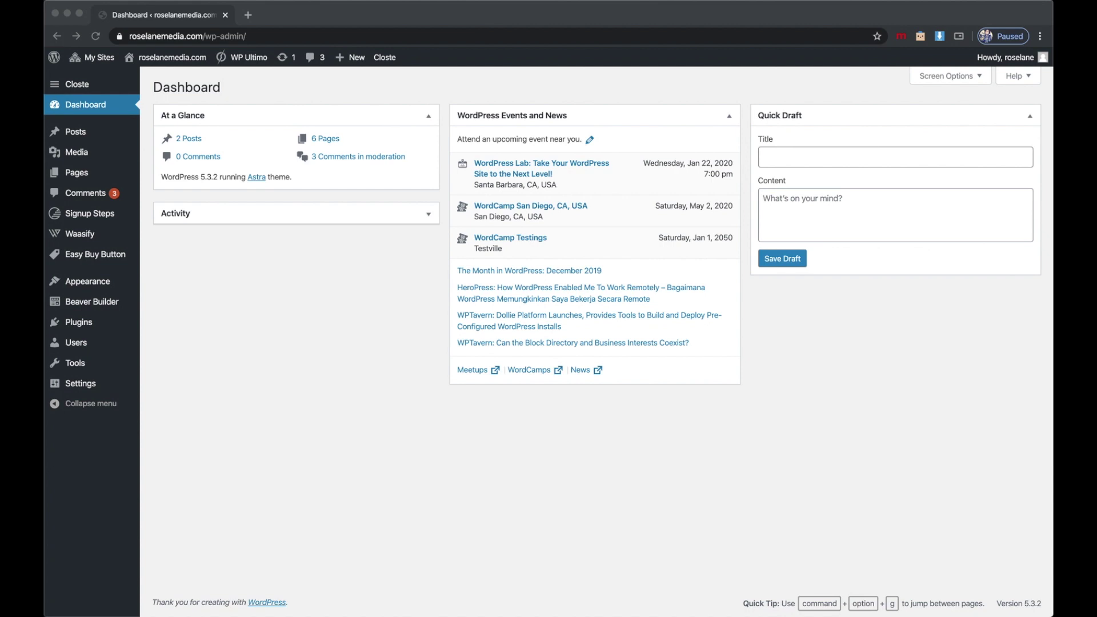
Step: Return to the roselanemedia.com dashboard and open the All Pages list
click(442, 503)
mouse_move(103, 67)
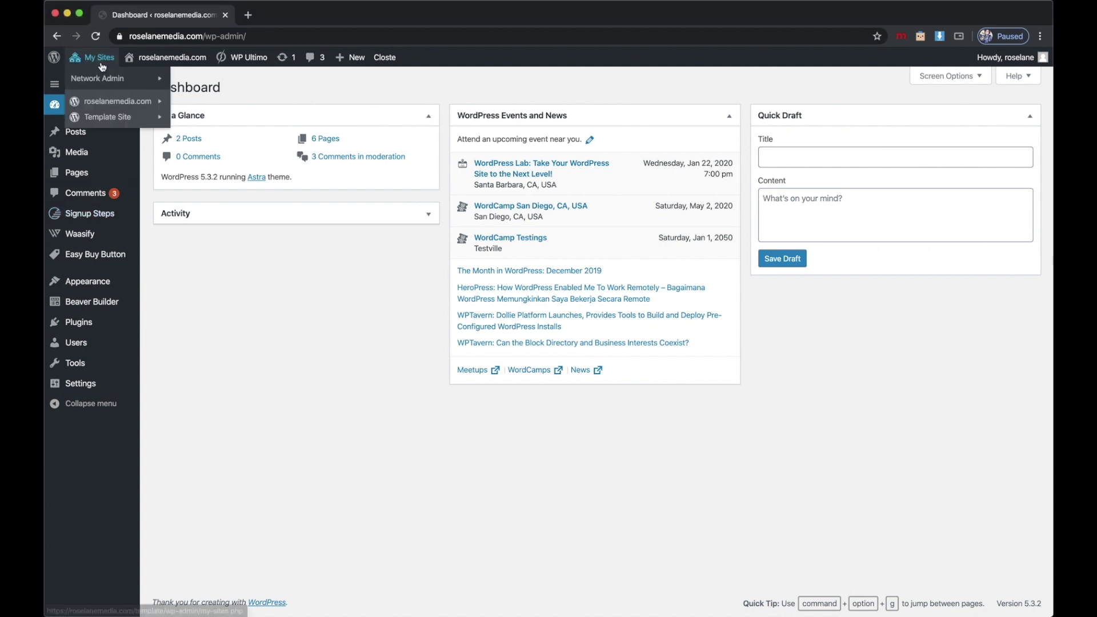
click(191, 98)
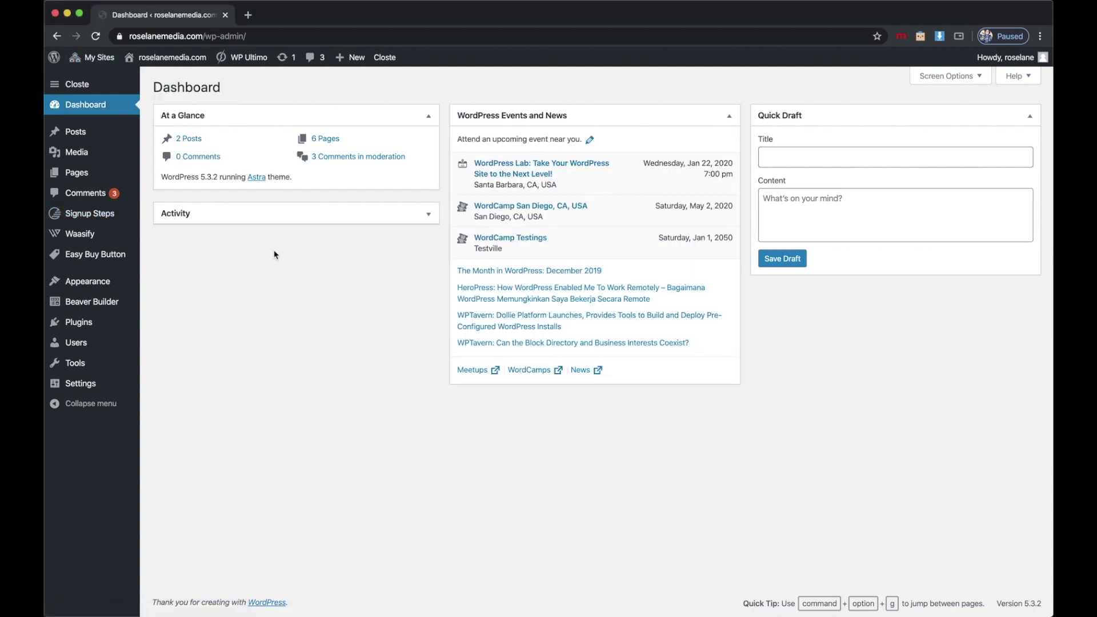
mouse_move(108, 172)
click(150, 179)
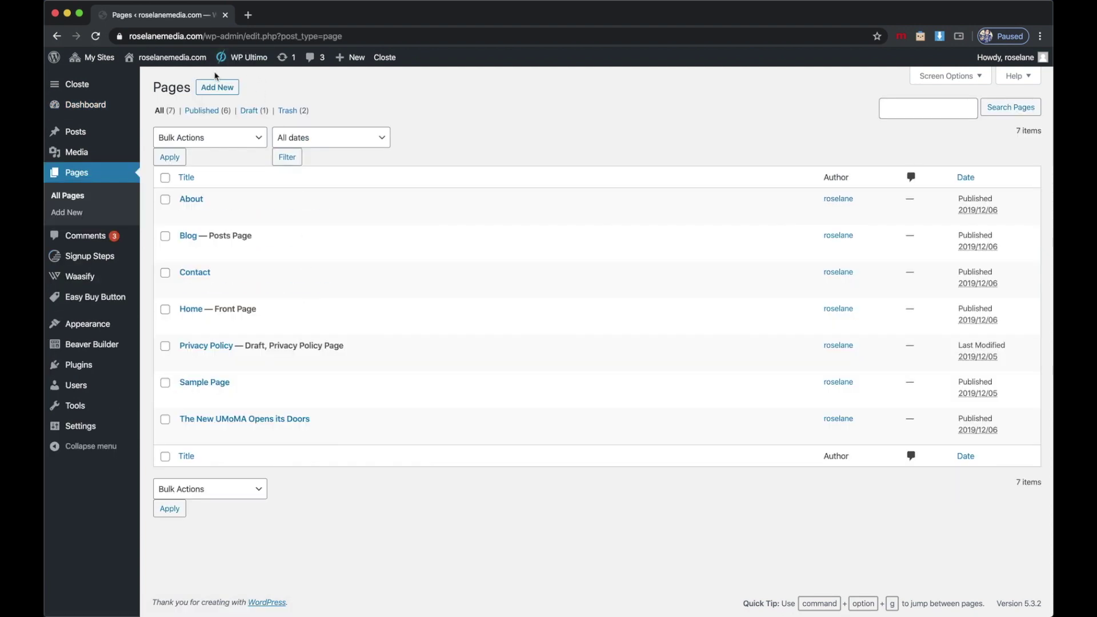
Step: Add a page titled 'Pricing Table' set to No Sidebar, with primary header disabled
click(210, 90)
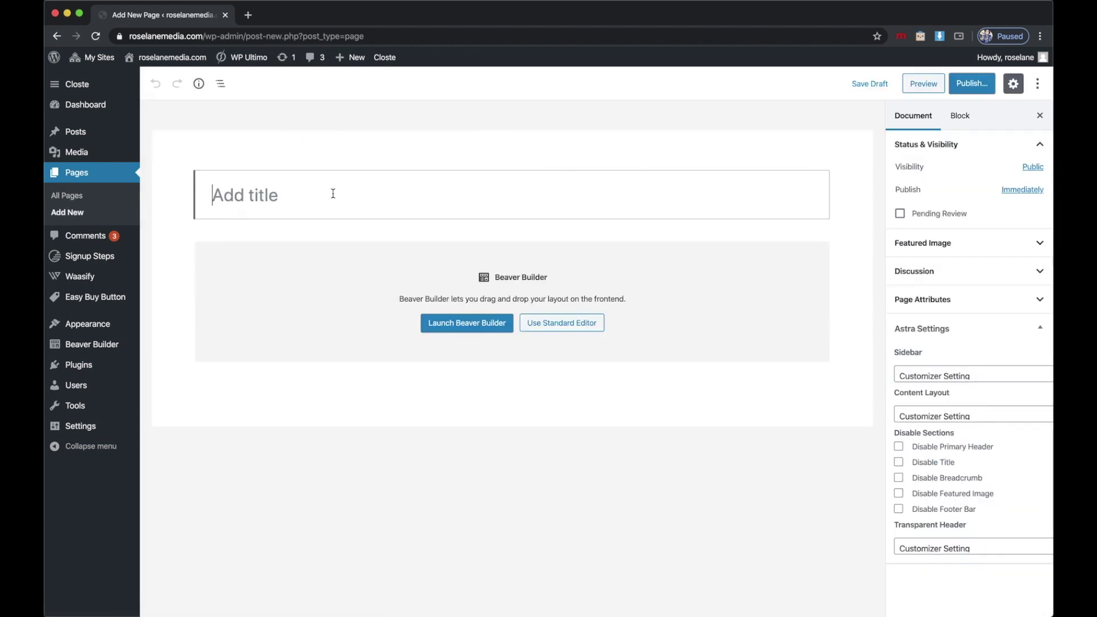
text(Pricing TAble)
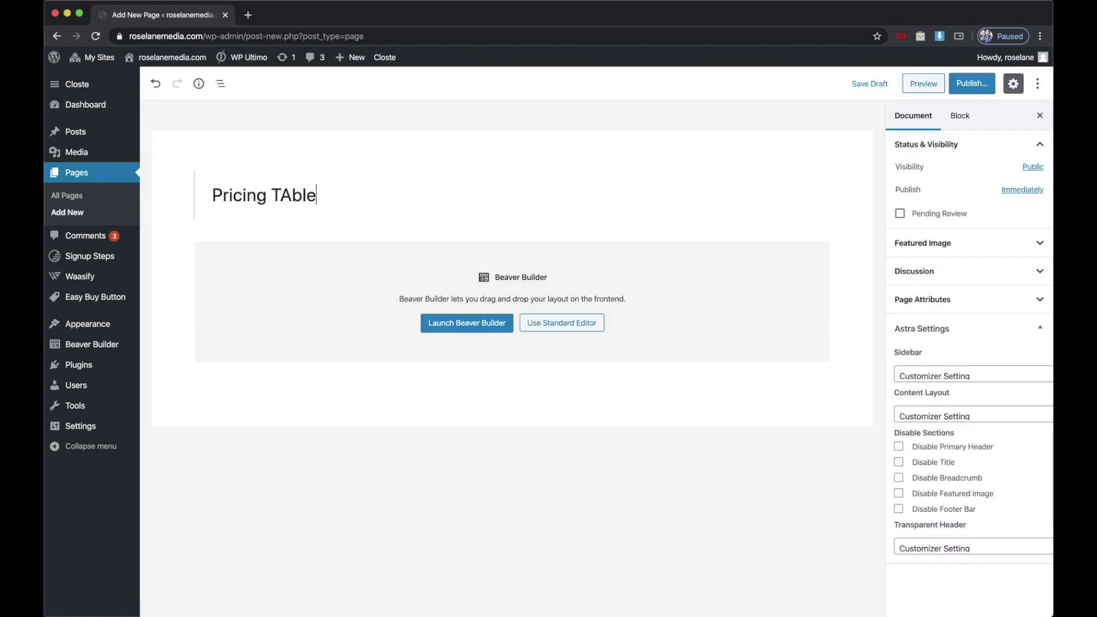
key(BackSpace)
key(BackSpace)
key(BackSpace)
key(BackSpace)
text(able)
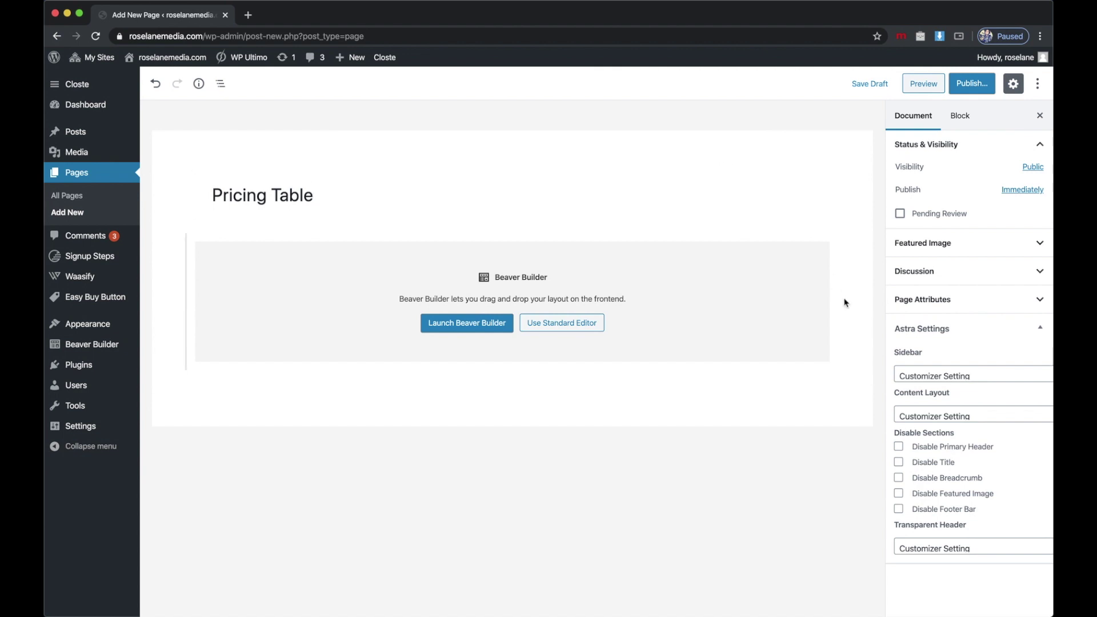
click(915, 377)
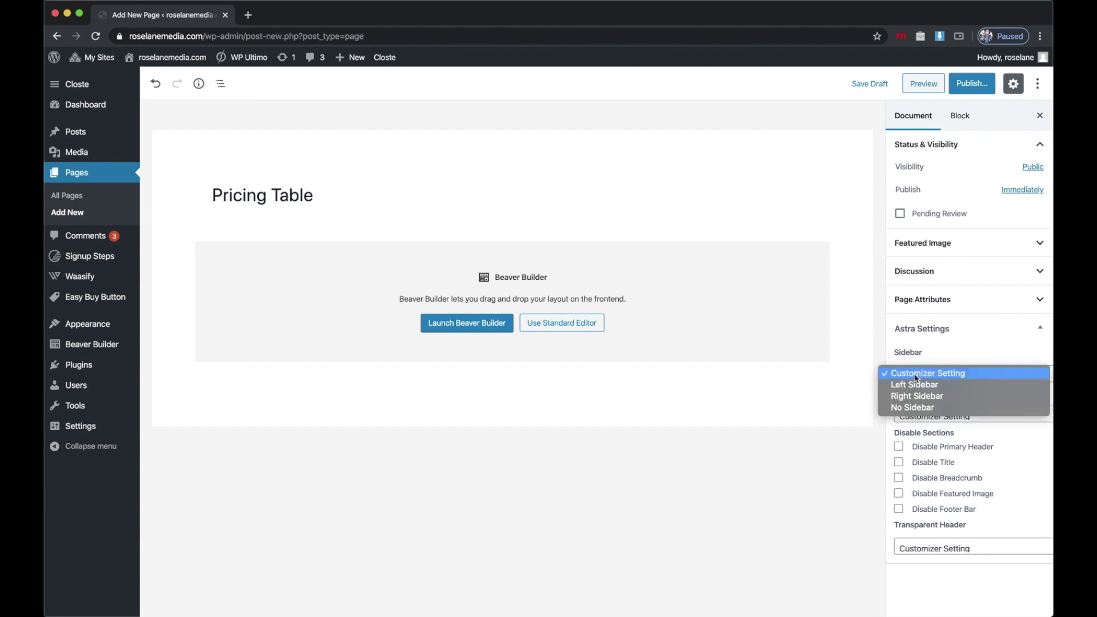
click(910, 408)
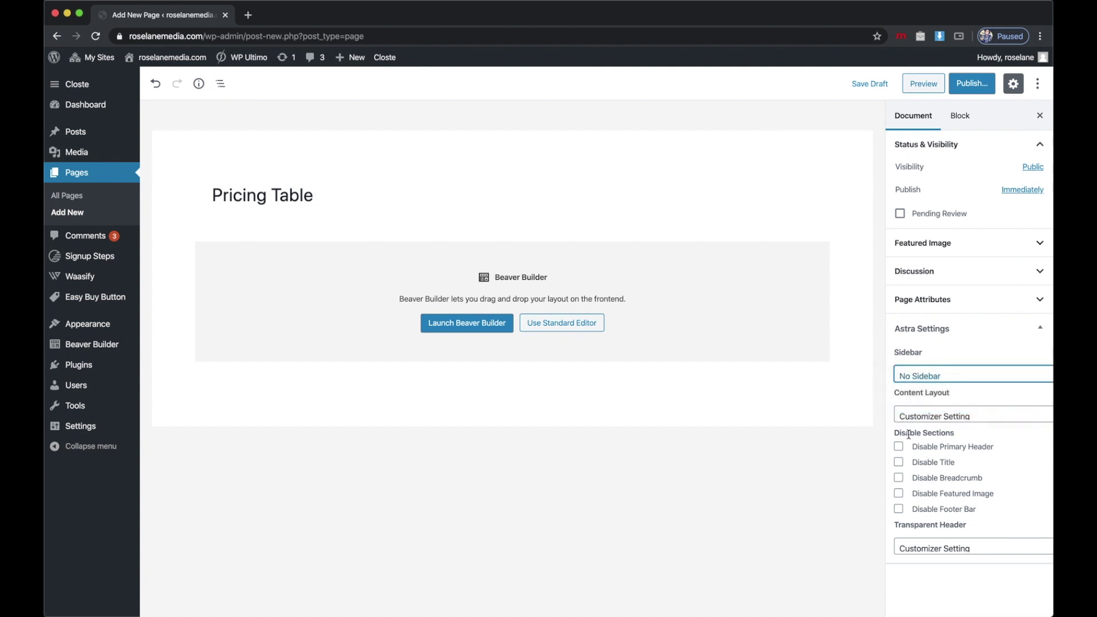
click(899, 448)
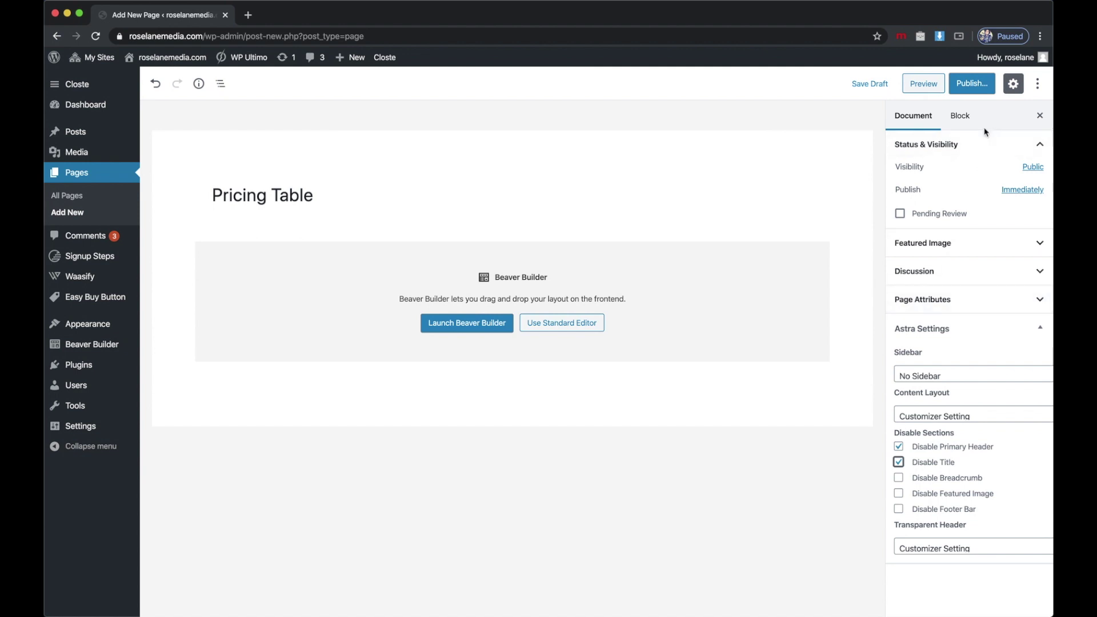
Step: Publish the Pricing Table page and launch Beaver Builder on it
click(973, 83)
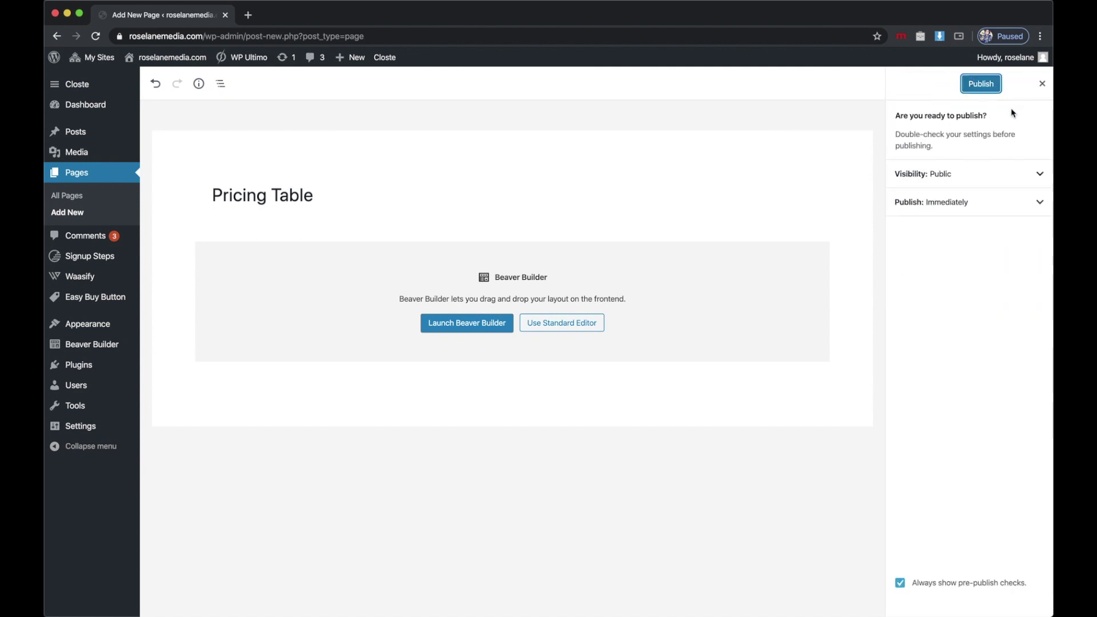
click(990, 90)
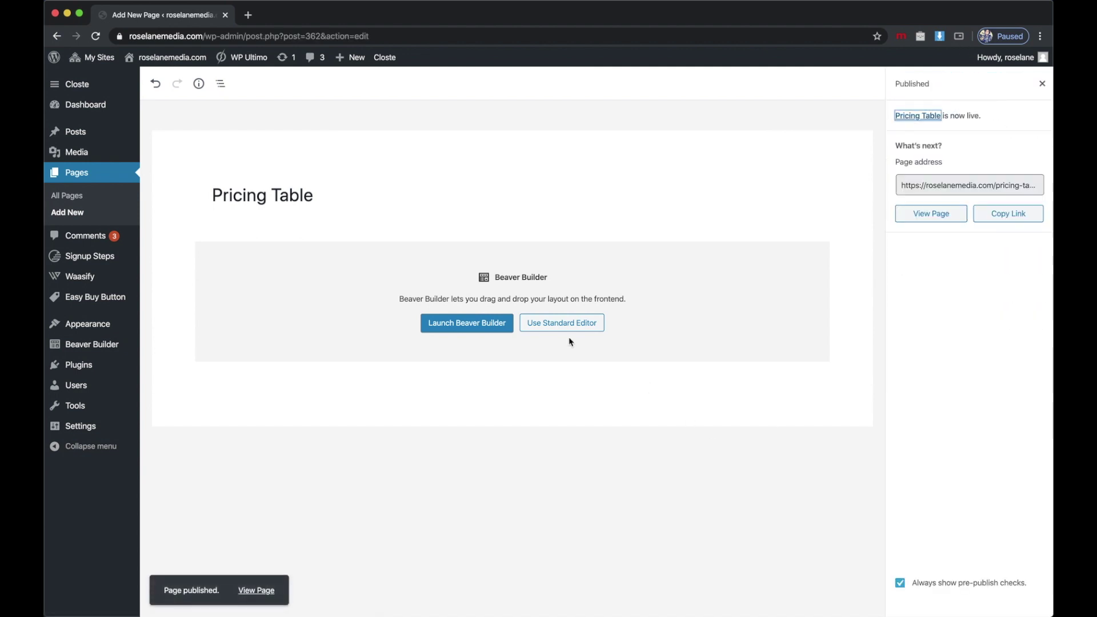
click(494, 327)
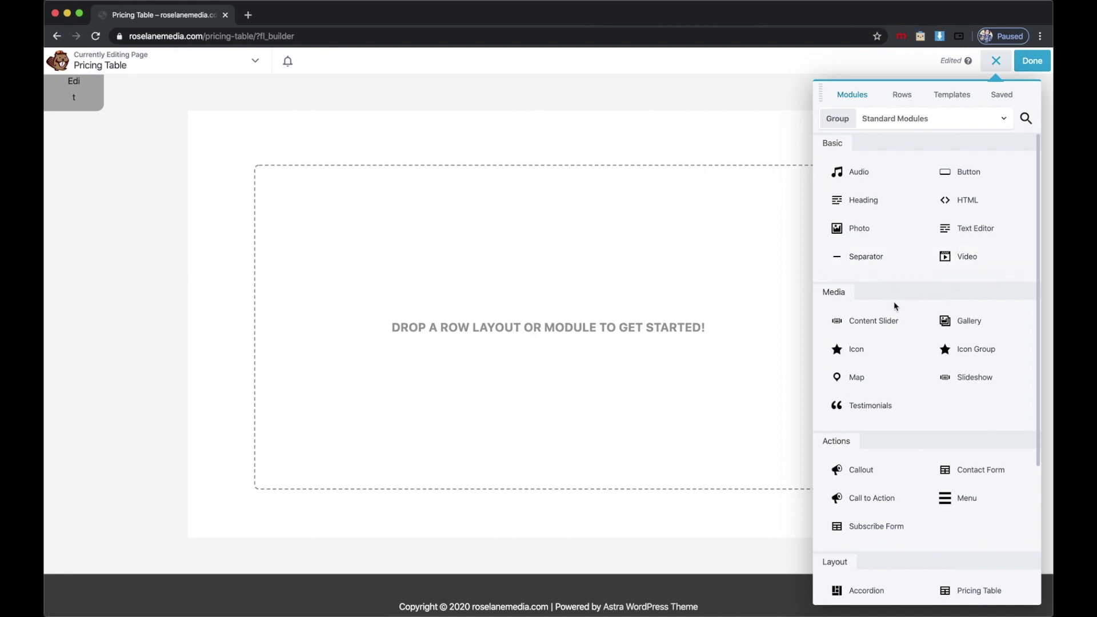
Step: Drag a Pricing Table module from the Modules panel onto the empty page
scroll(895, 307, down, 5)
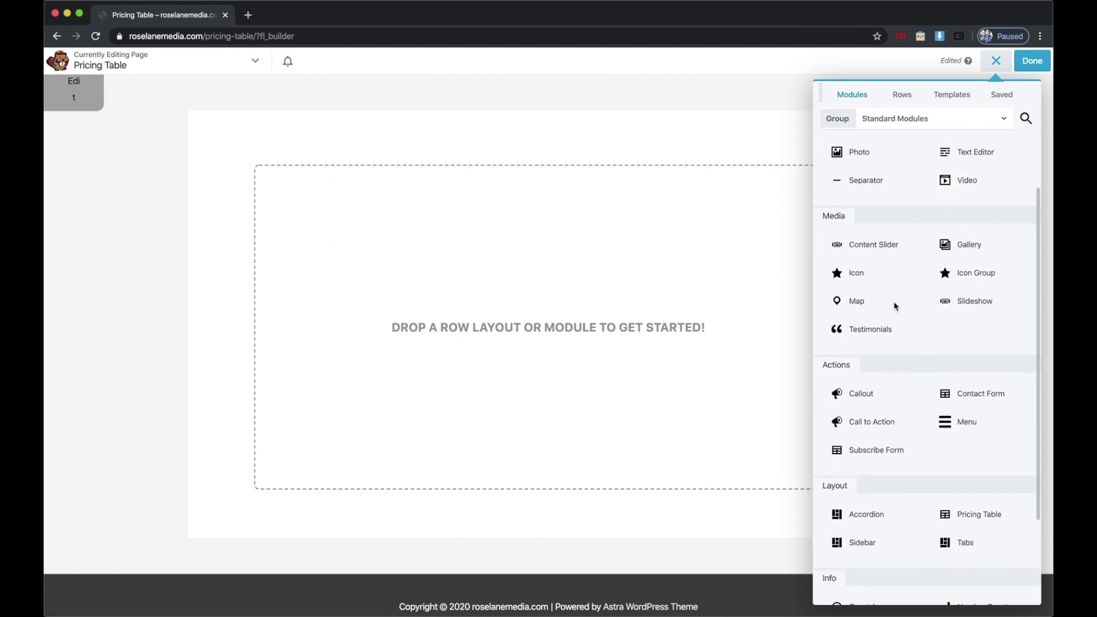
scroll(895, 303, down, 1)
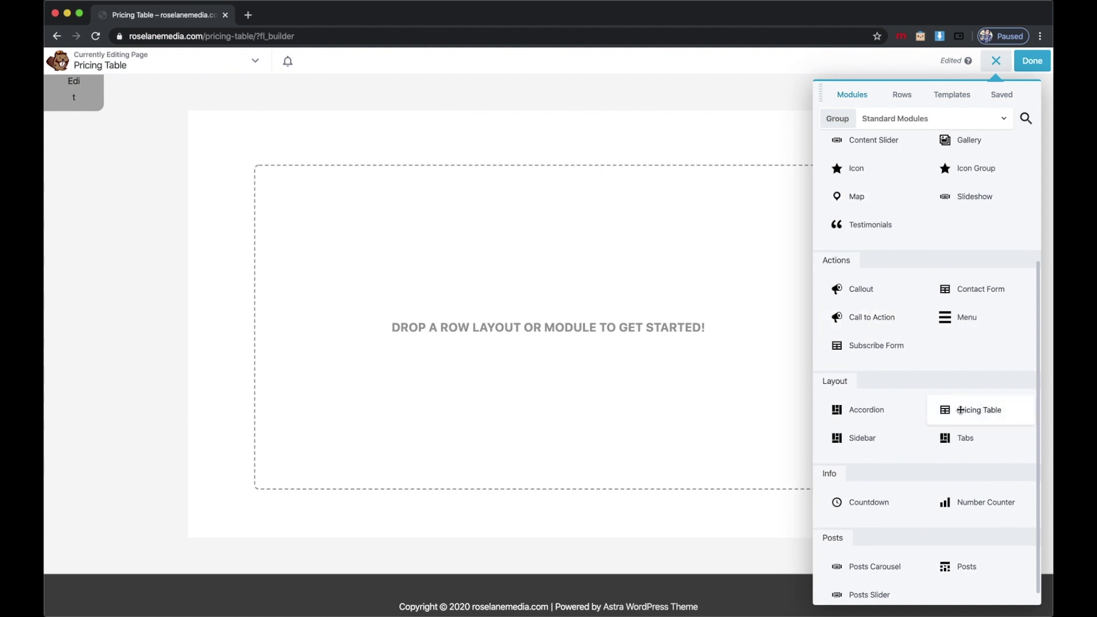
drag(961, 409, 675, 323)
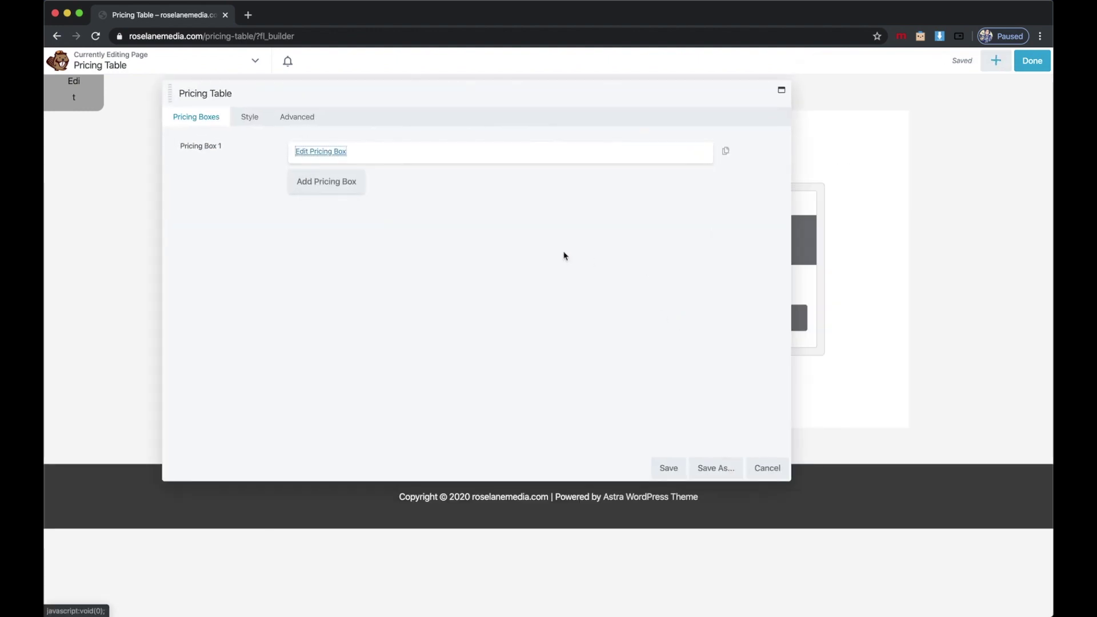
Step: Add two more pricing boxes and title the first box 'Starter'
click(329, 183)
click(340, 209)
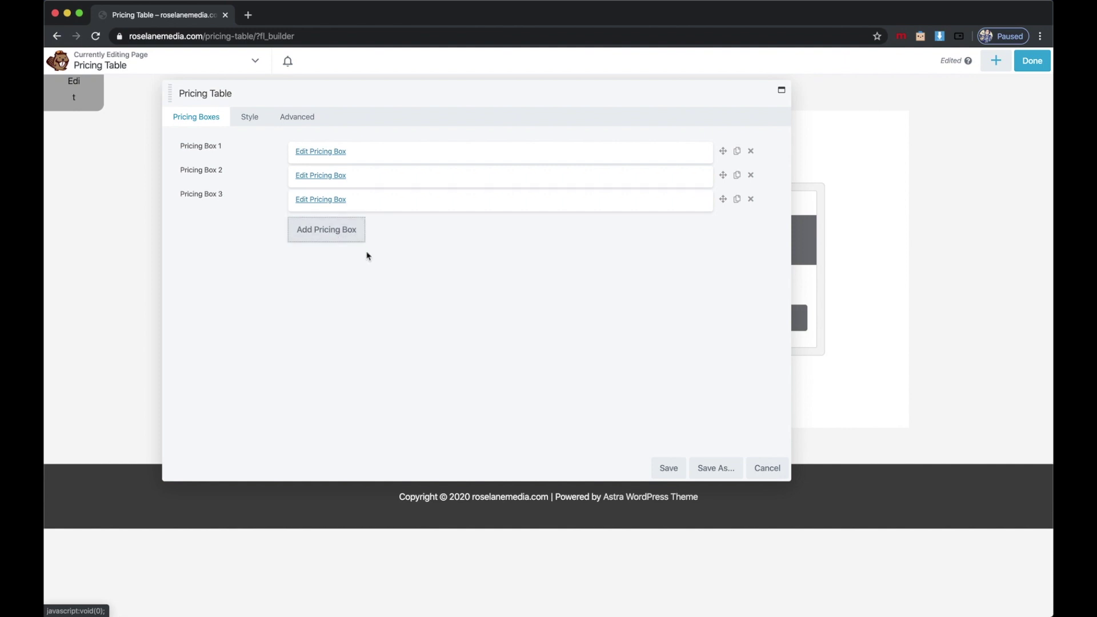
click(331, 155)
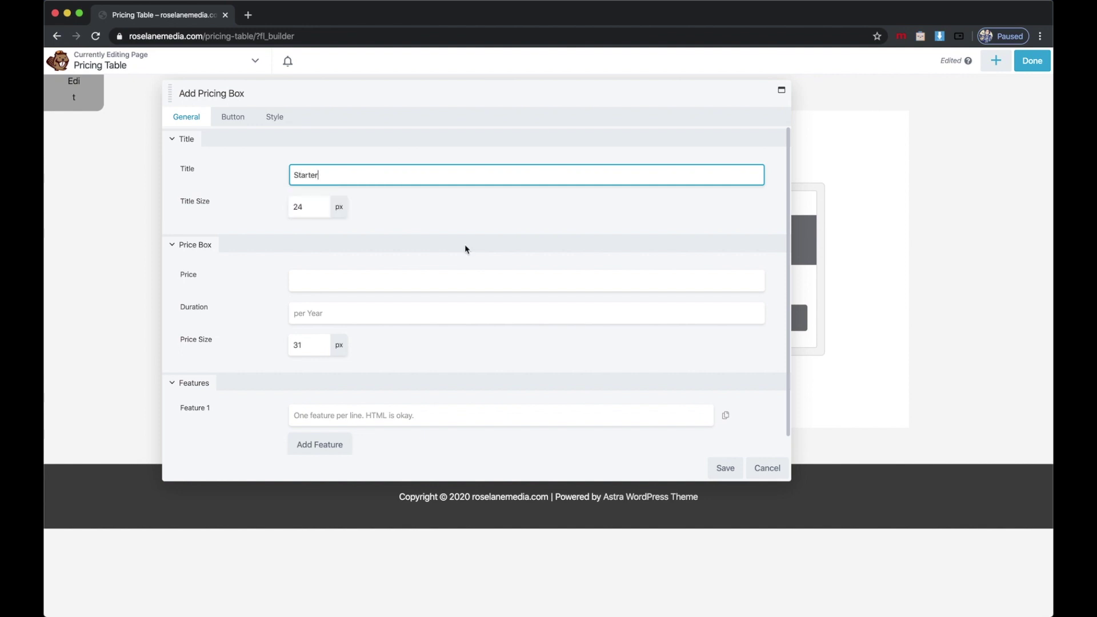
click(726, 468)
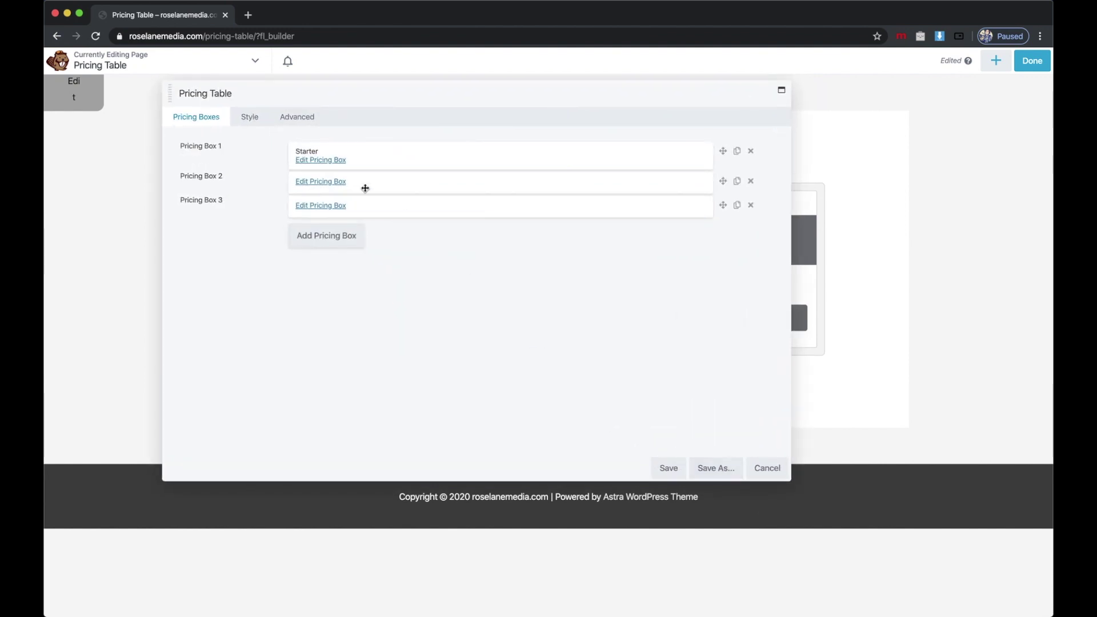
Step: Title the second box 'Medium' and the third box 'Advanced', saving each
click(306, 181)
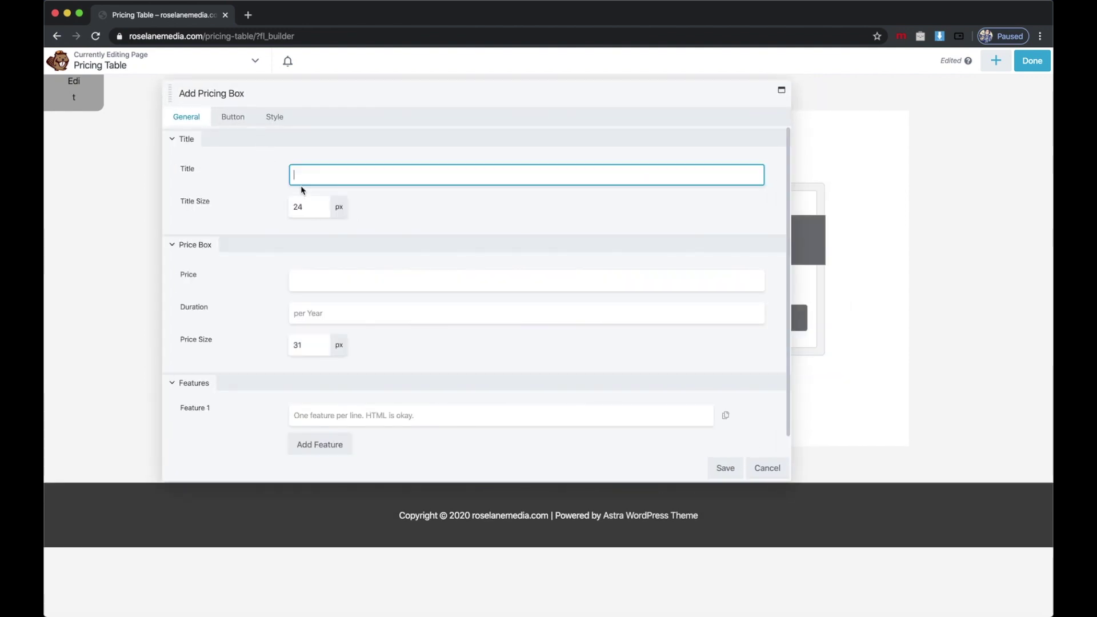
click(320, 176)
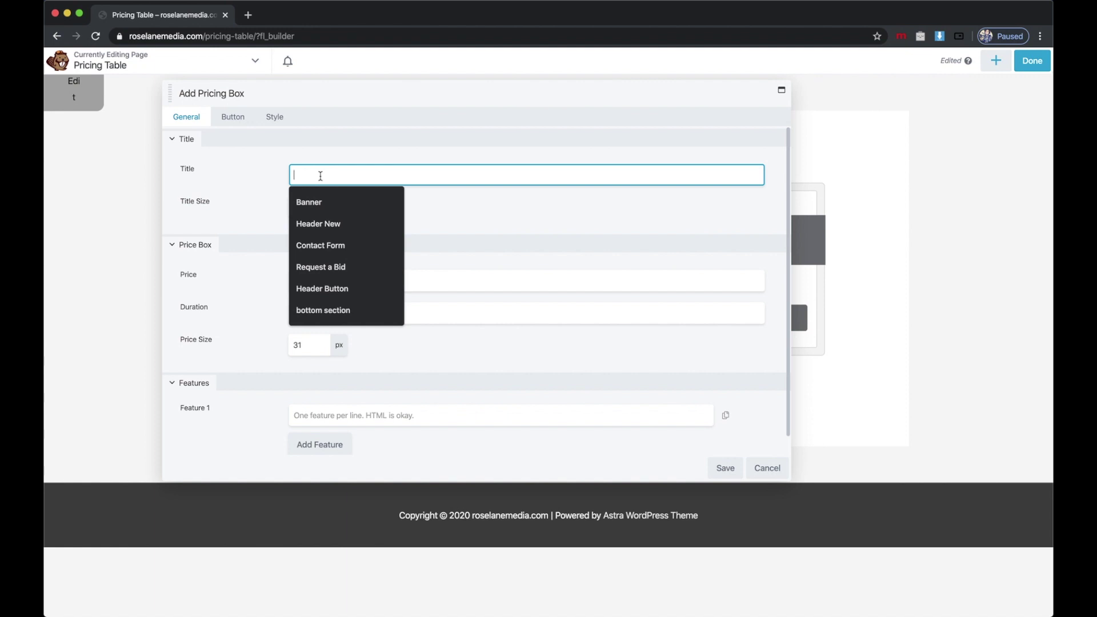
text(Medium)
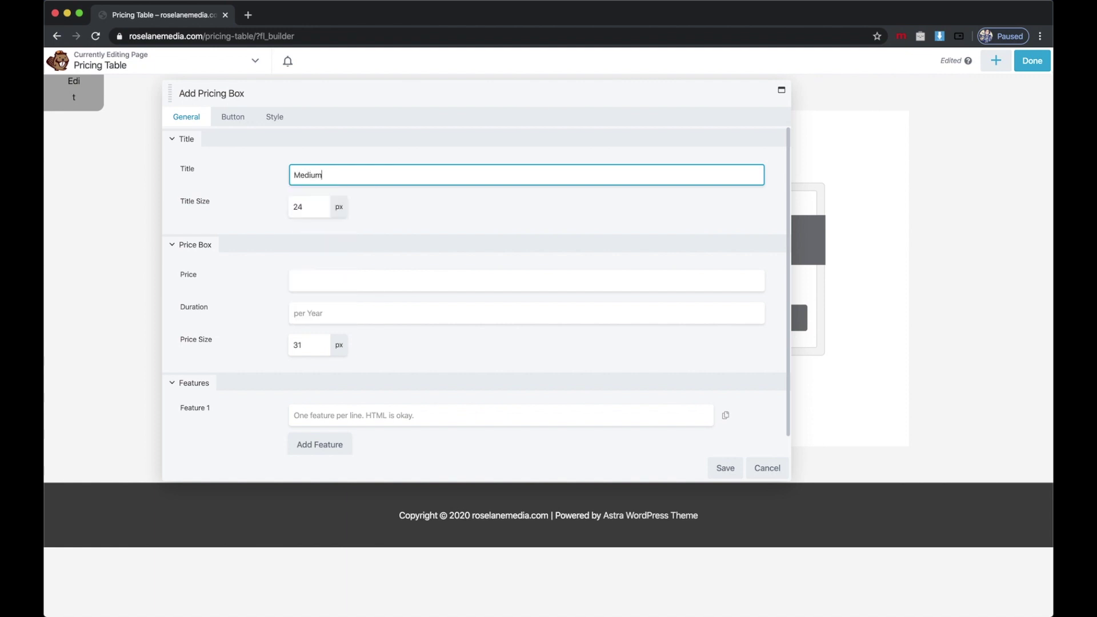
click(726, 468)
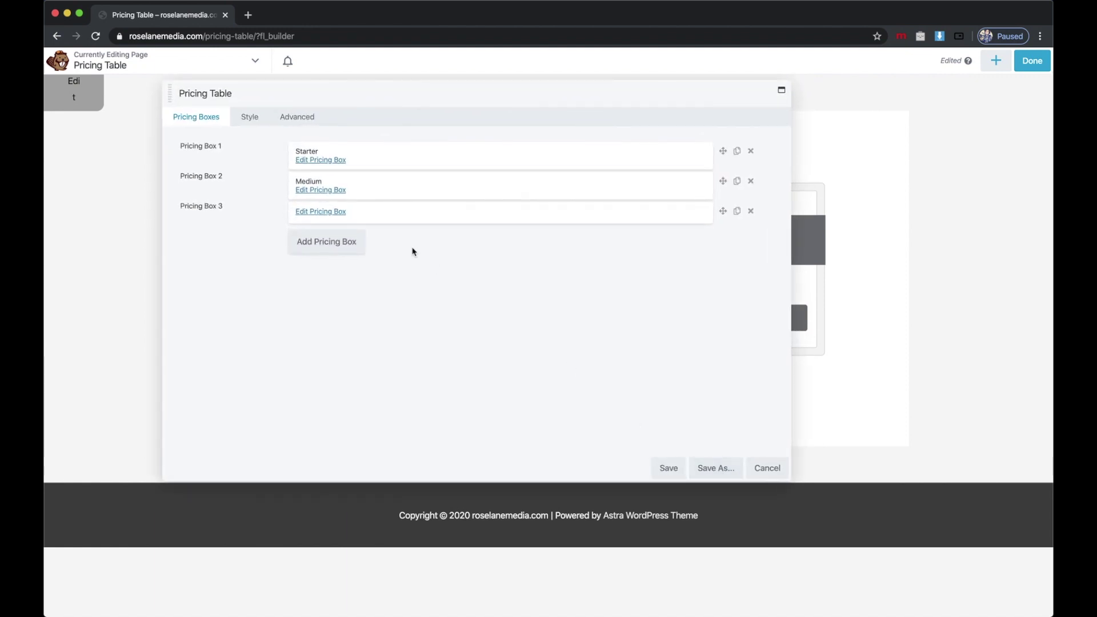
click(299, 212)
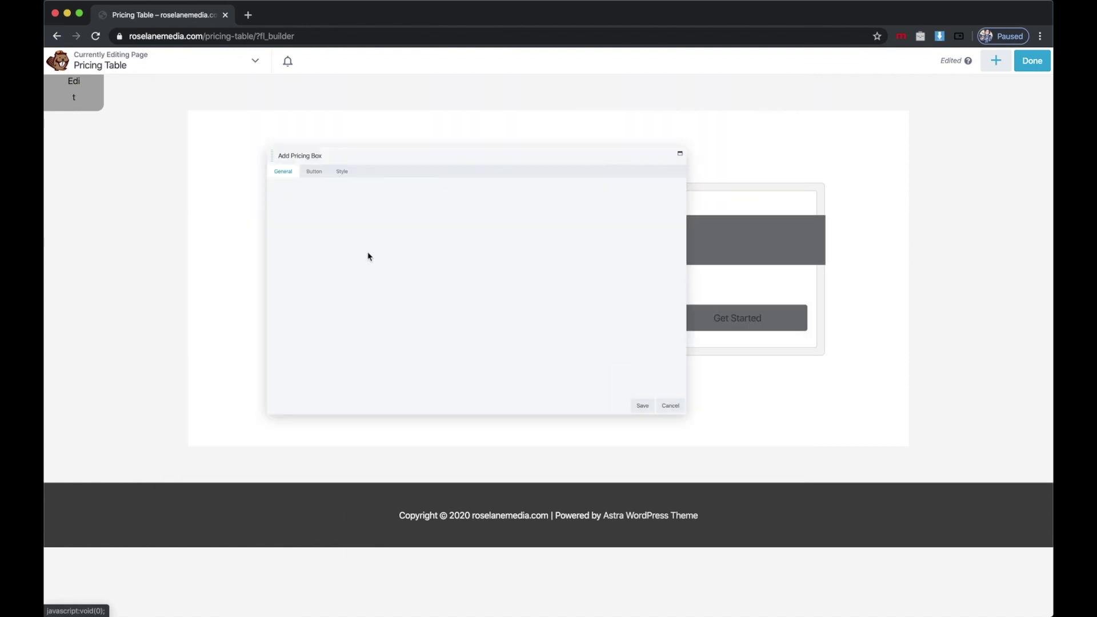
click(325, 179)
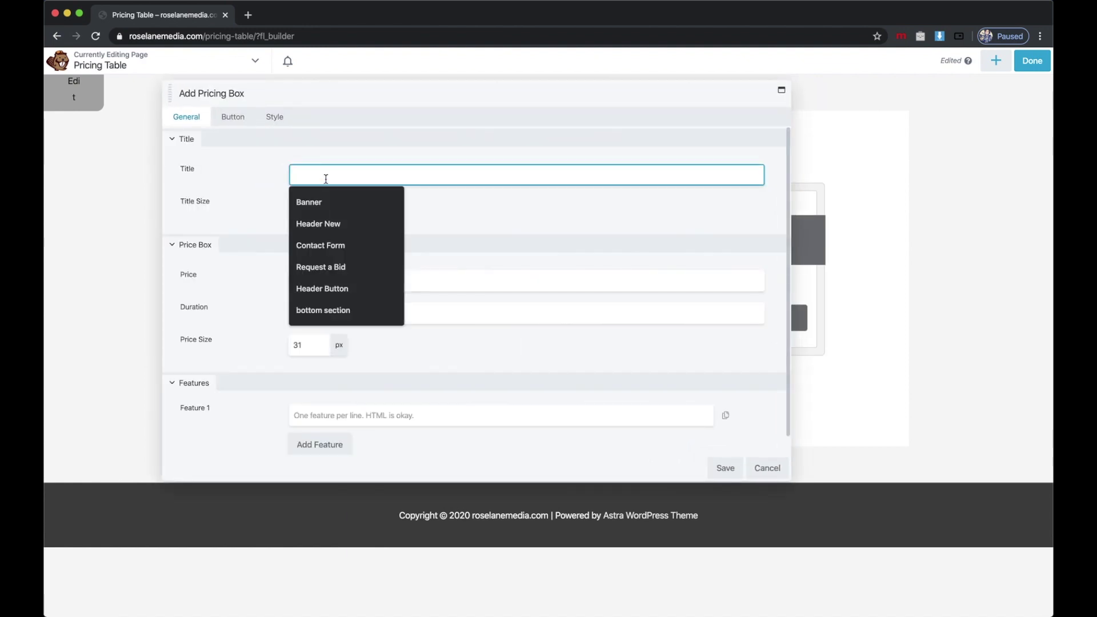
text(Advanced)
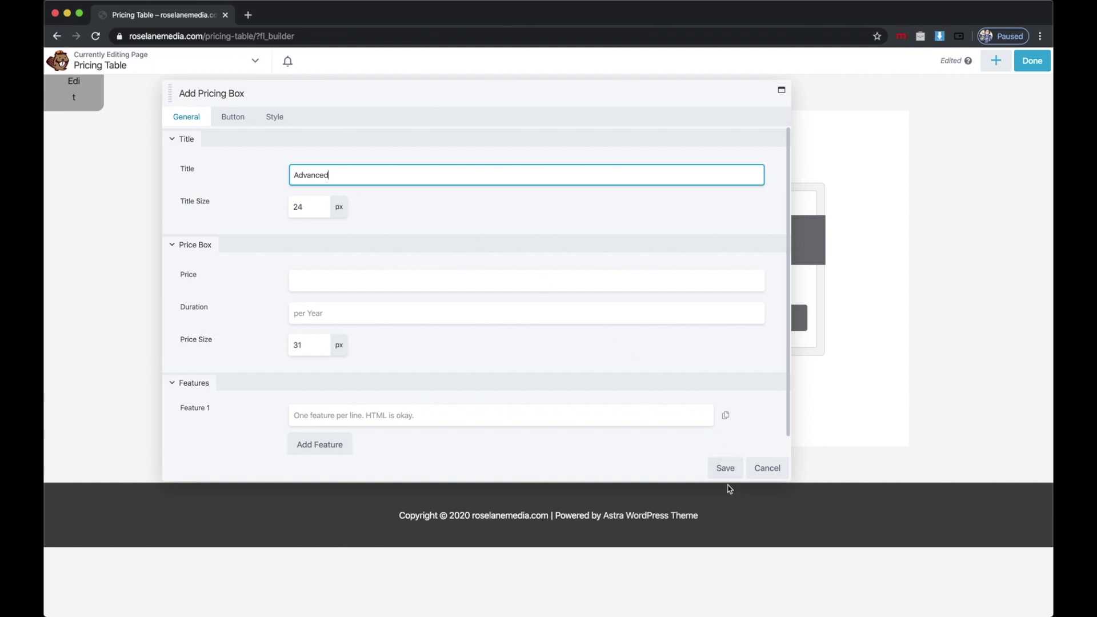
click(725, 468)
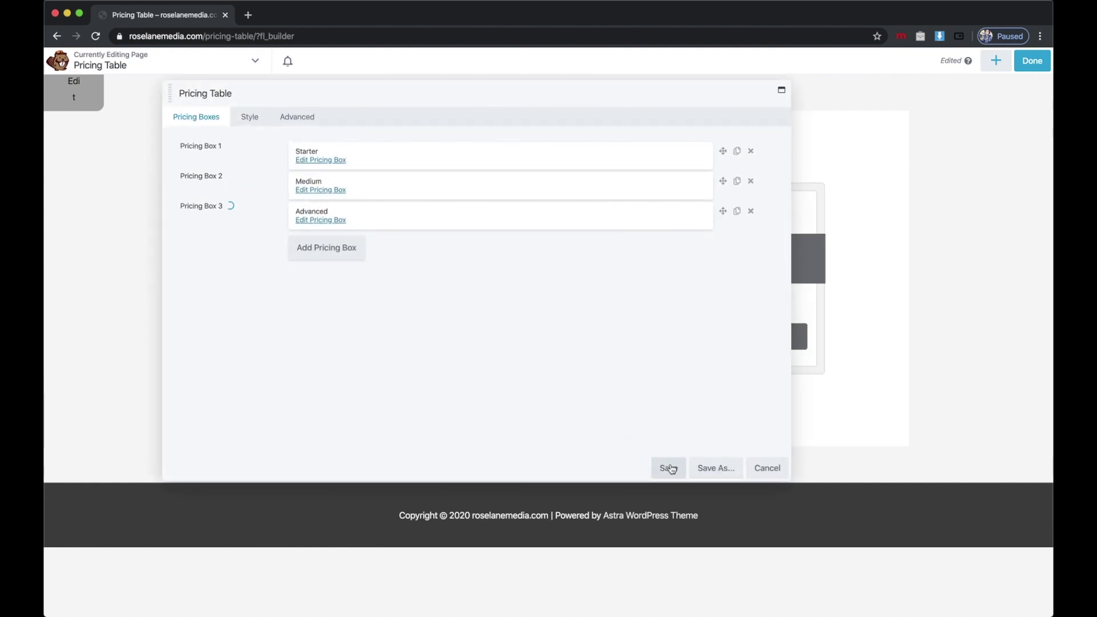
Step: Save the table, then check its Style Border Size options, keeping Large
click(670, 469)
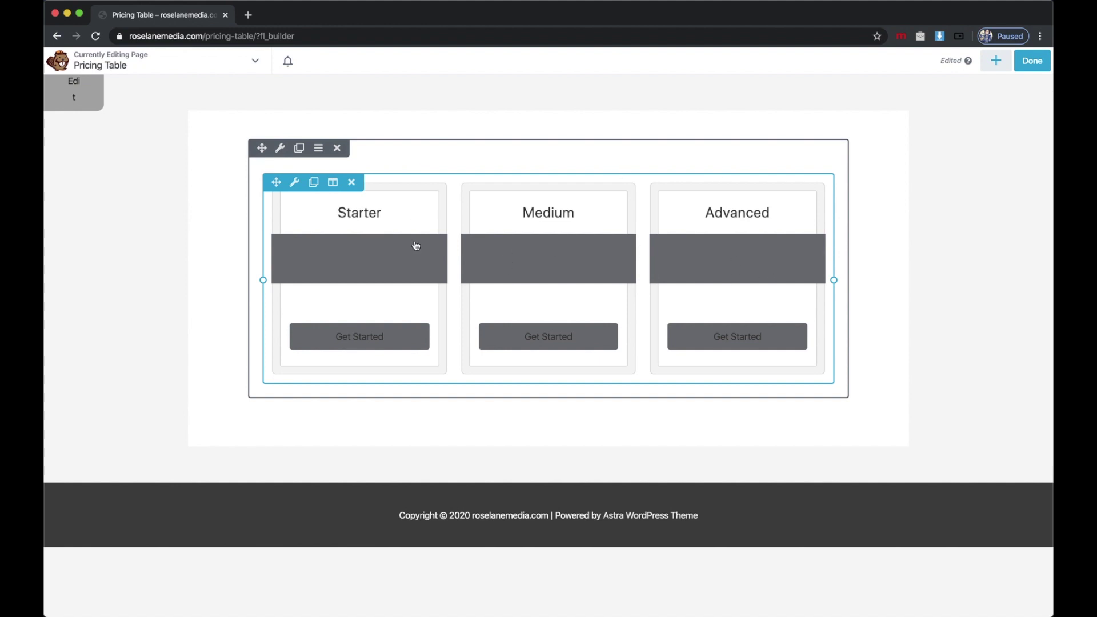
click(295, 183)
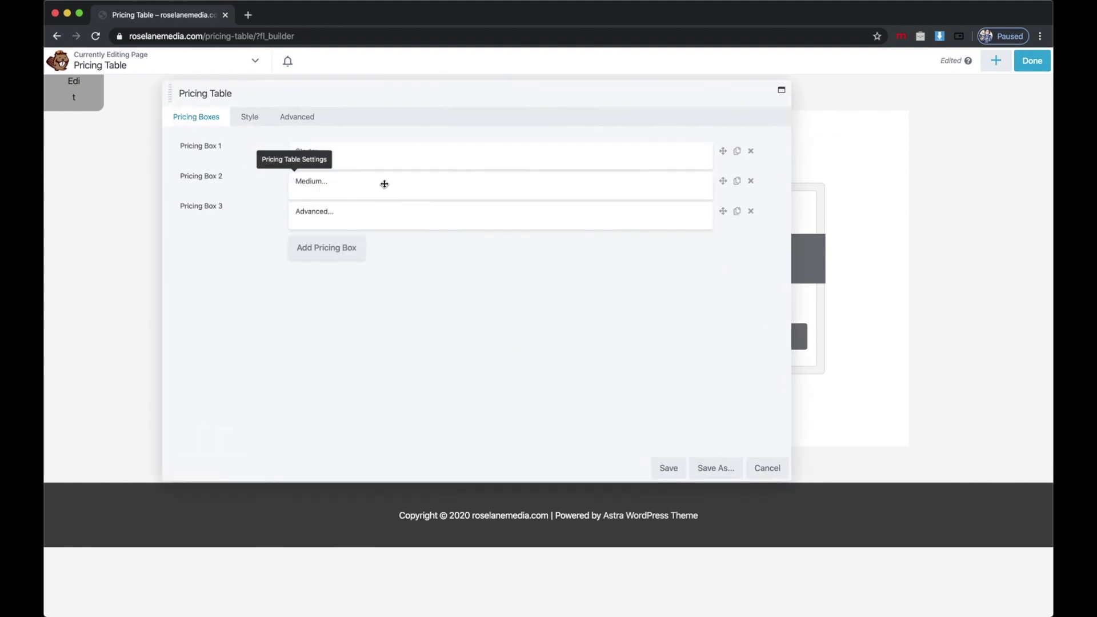
click(249, 117)
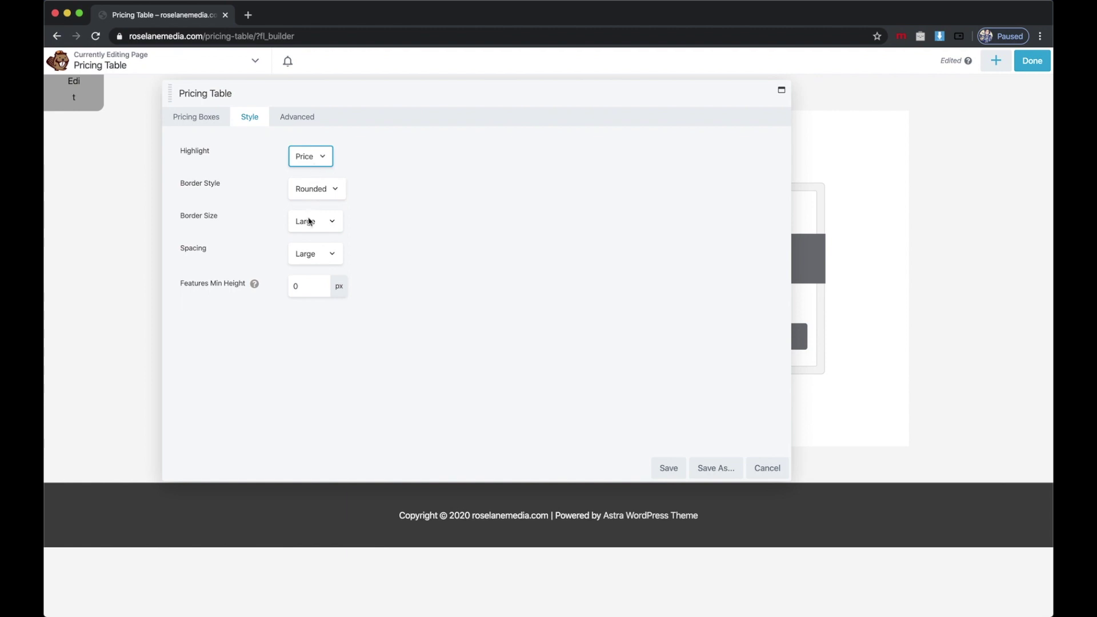
click(331, 222)
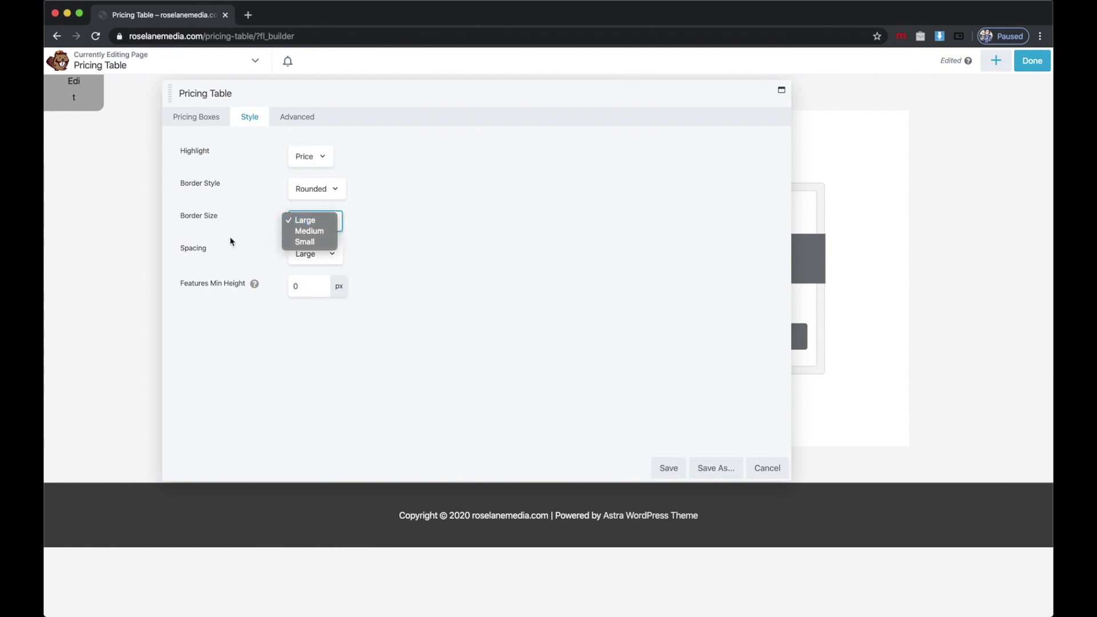
click(268, 253)
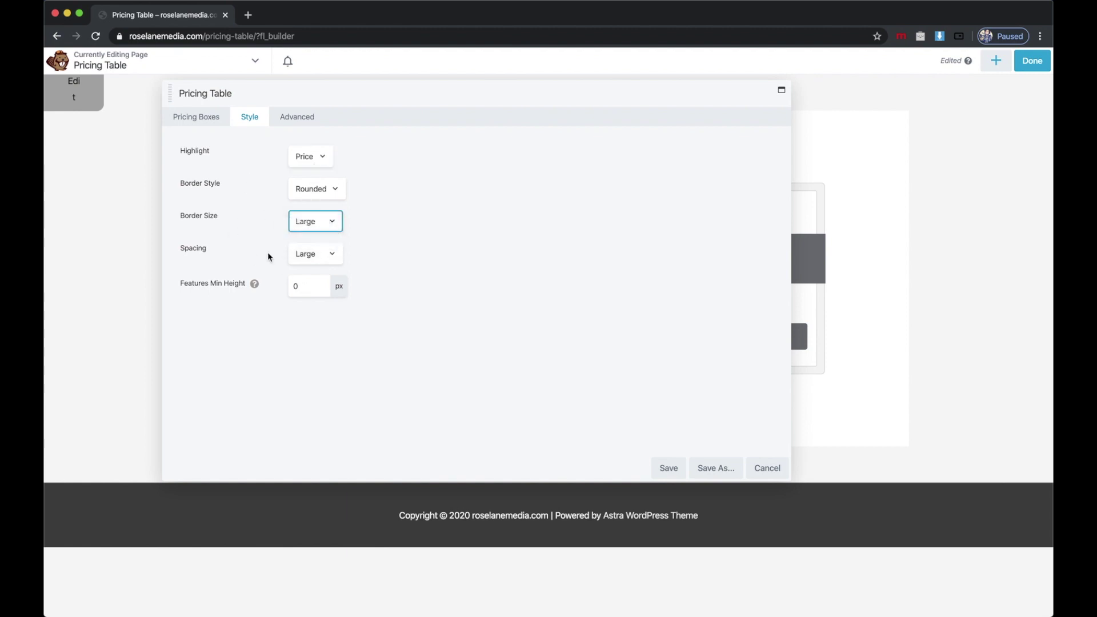
click(194, 118)
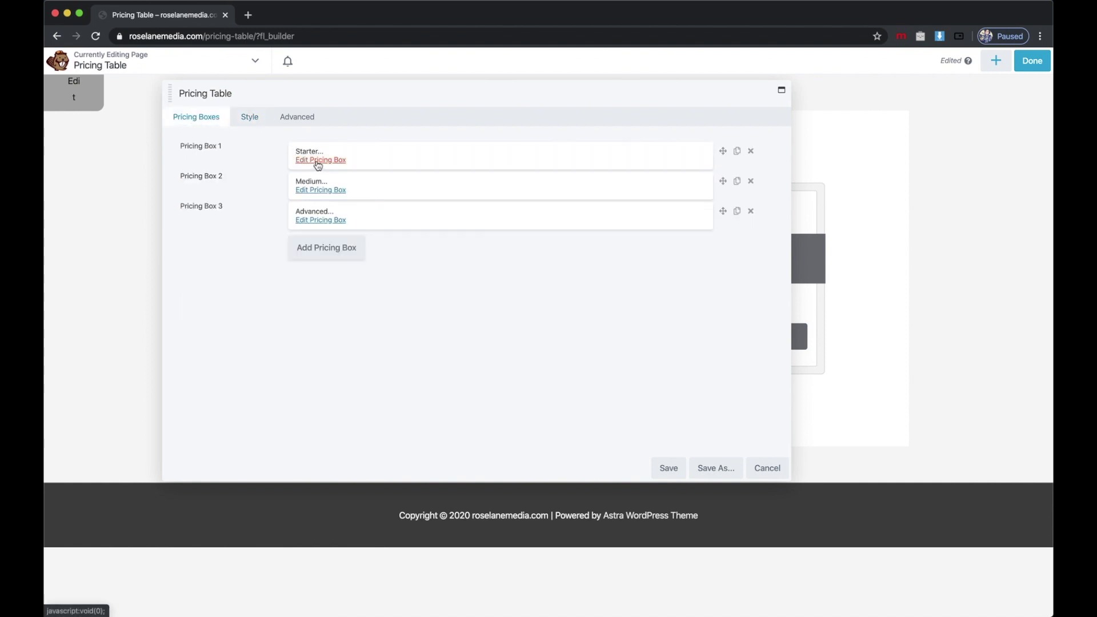
Step: Set the Starter box's accent colour to muted mauve (#a89eaa) and save it
drag(355, 93, 599, 227)
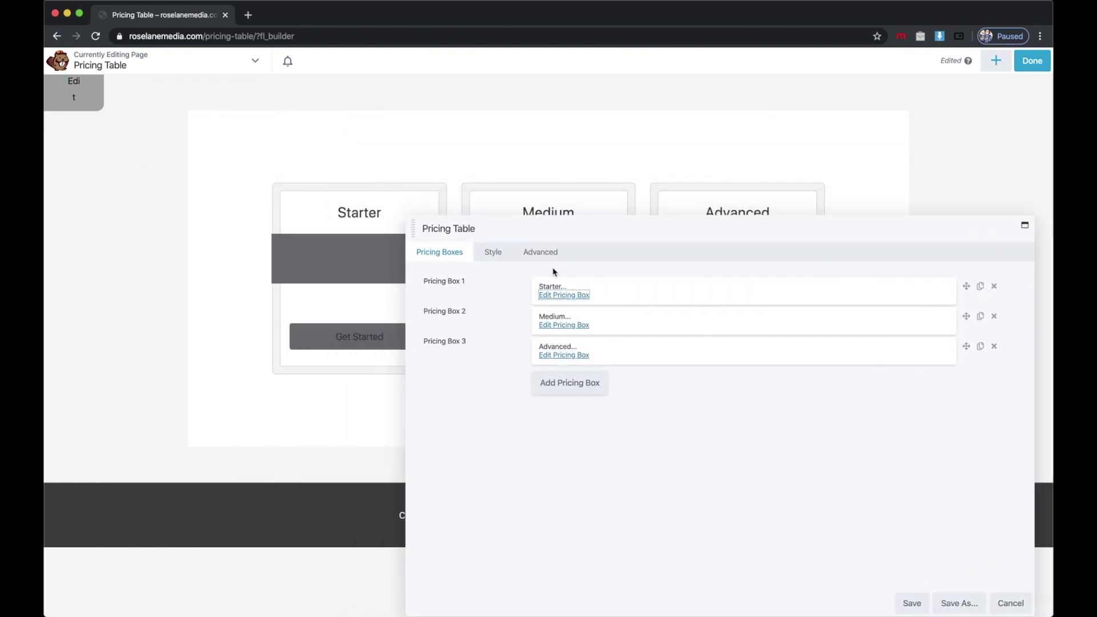
click(546, 294)
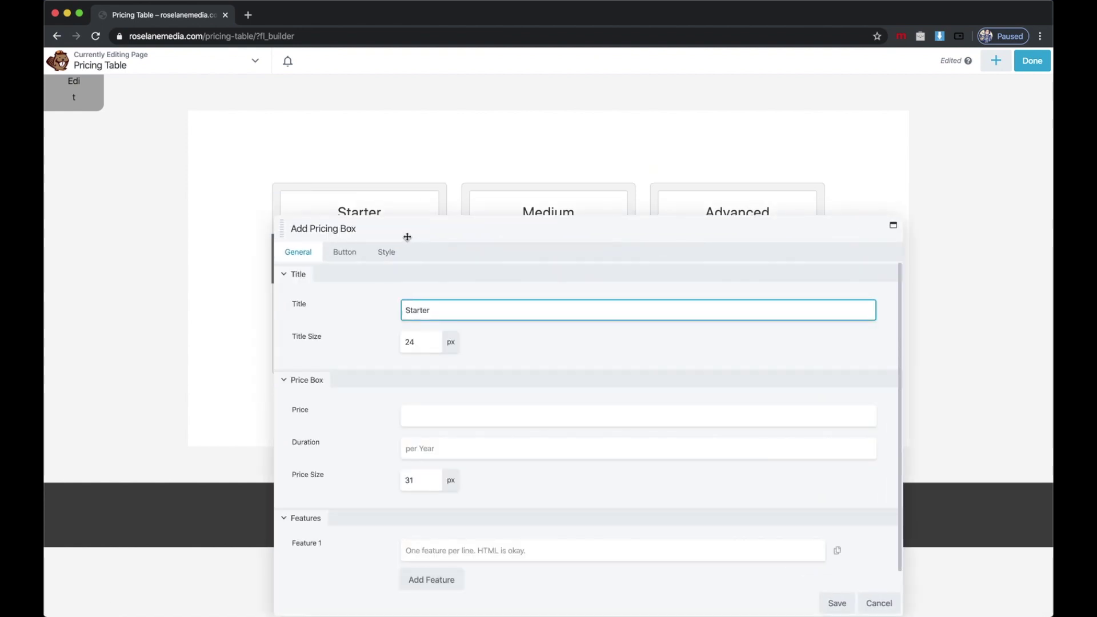
drag(405, 235, 571, 121)
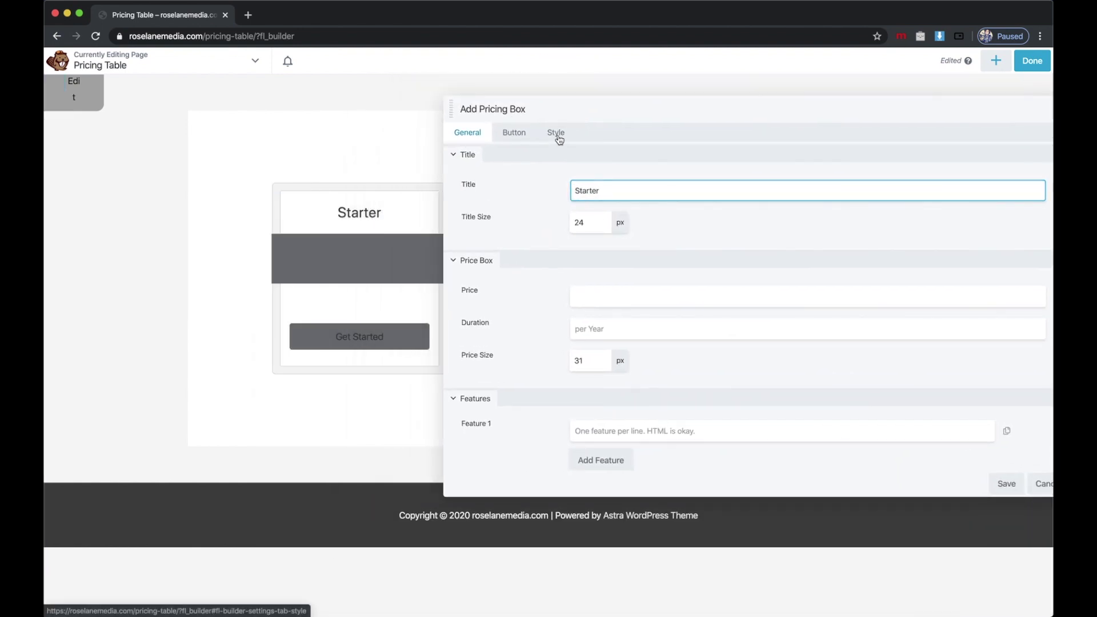
click(558, 135)
click(592, 254)
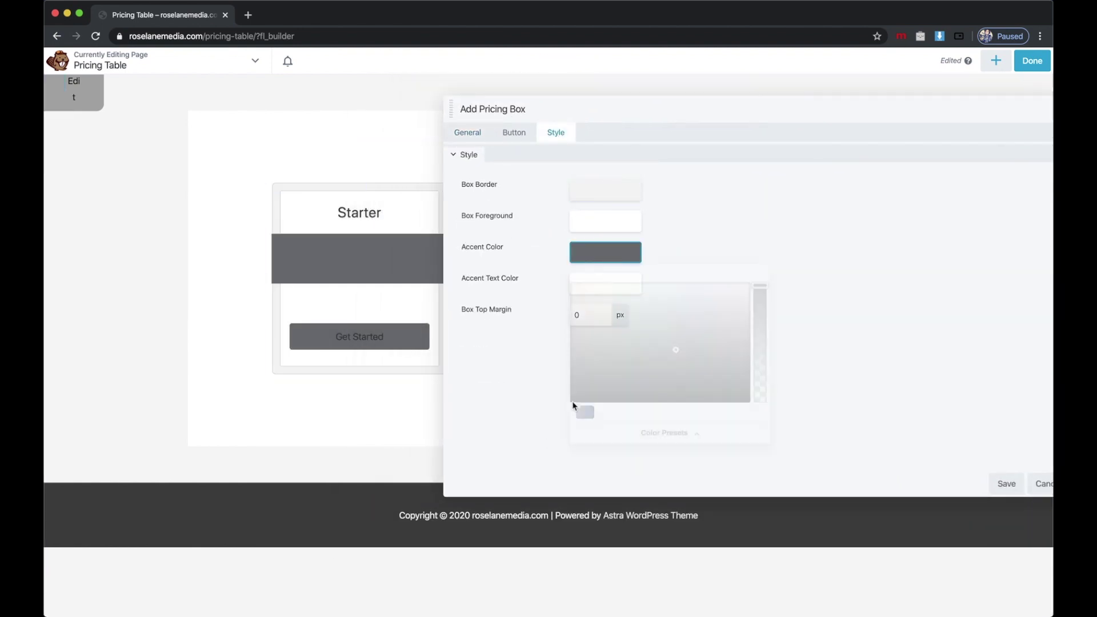
click(626, 274)
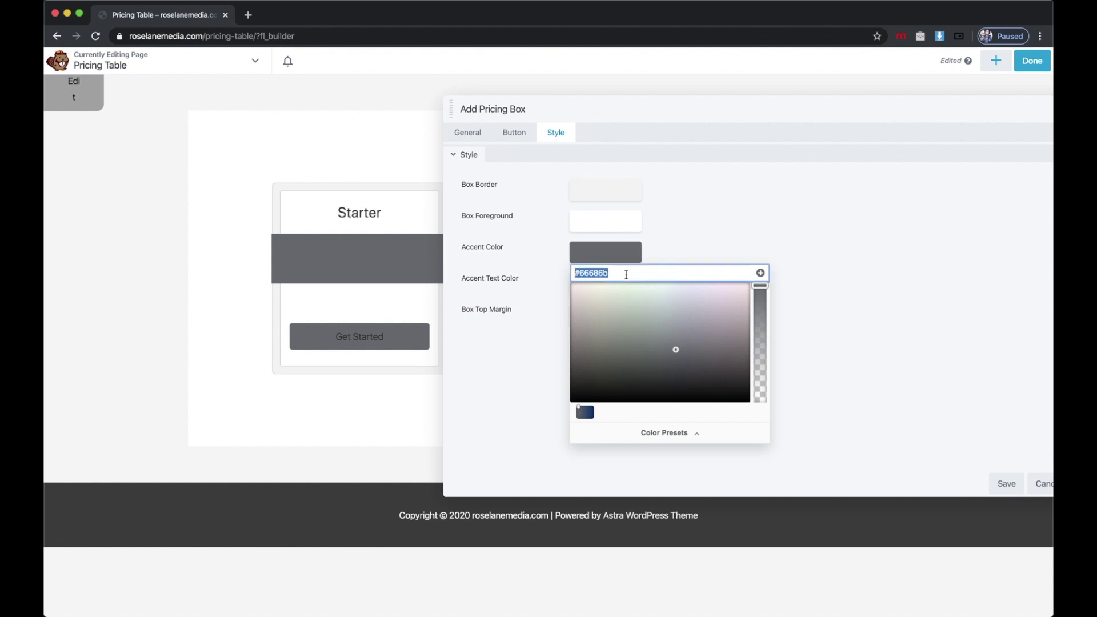
mouse_move(733, 326)
mouse_down()
mouse_move(607, 274)
mouse_move(571, 309)
mouse_move(591, 298)
mouse_move(595, 321)
mouse_up()
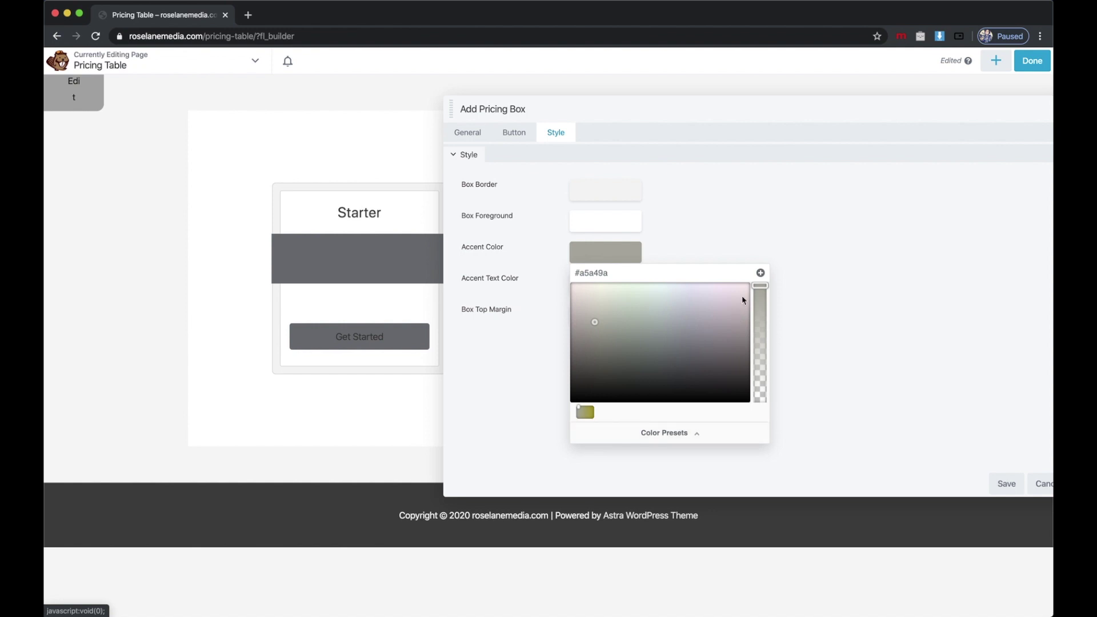
drag(719, 305, 711, 321)
click(694, 436)
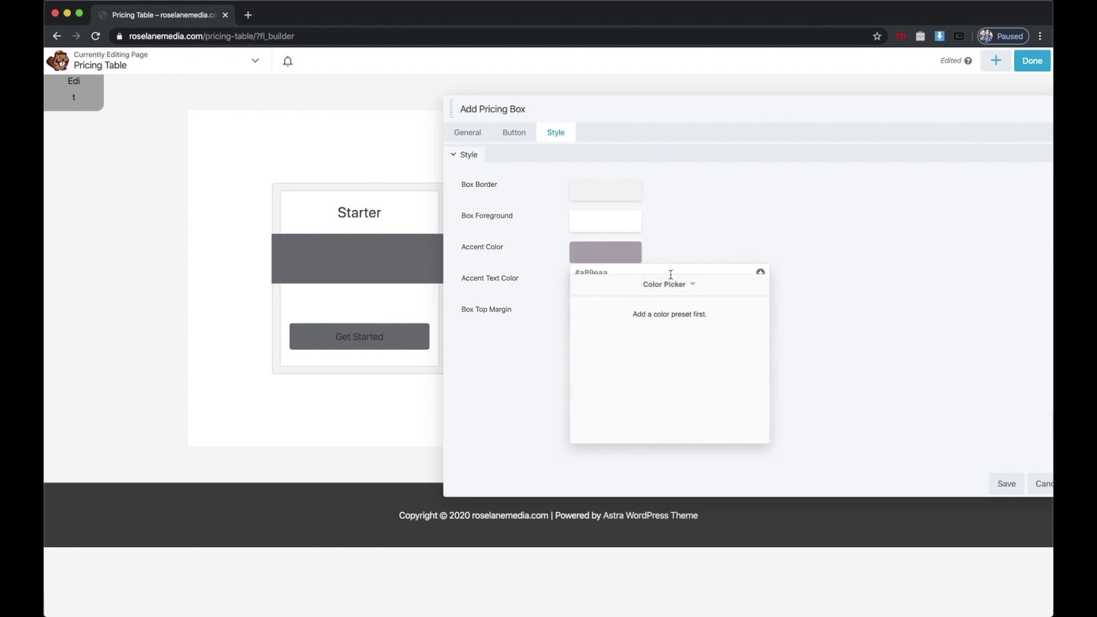
click(694, 247)
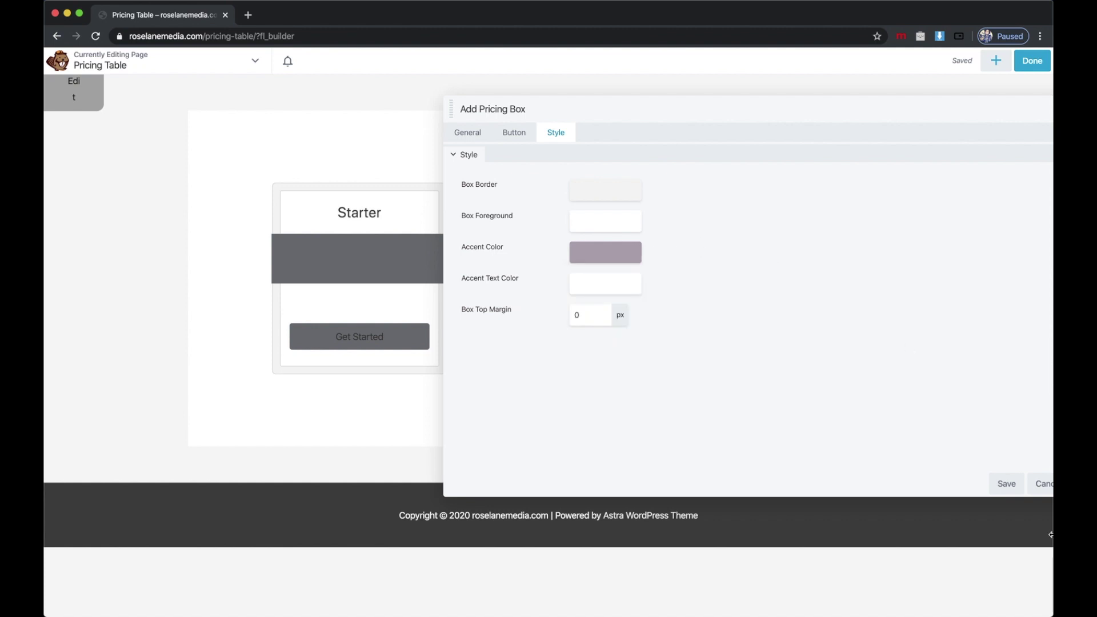
click(1005, 483)
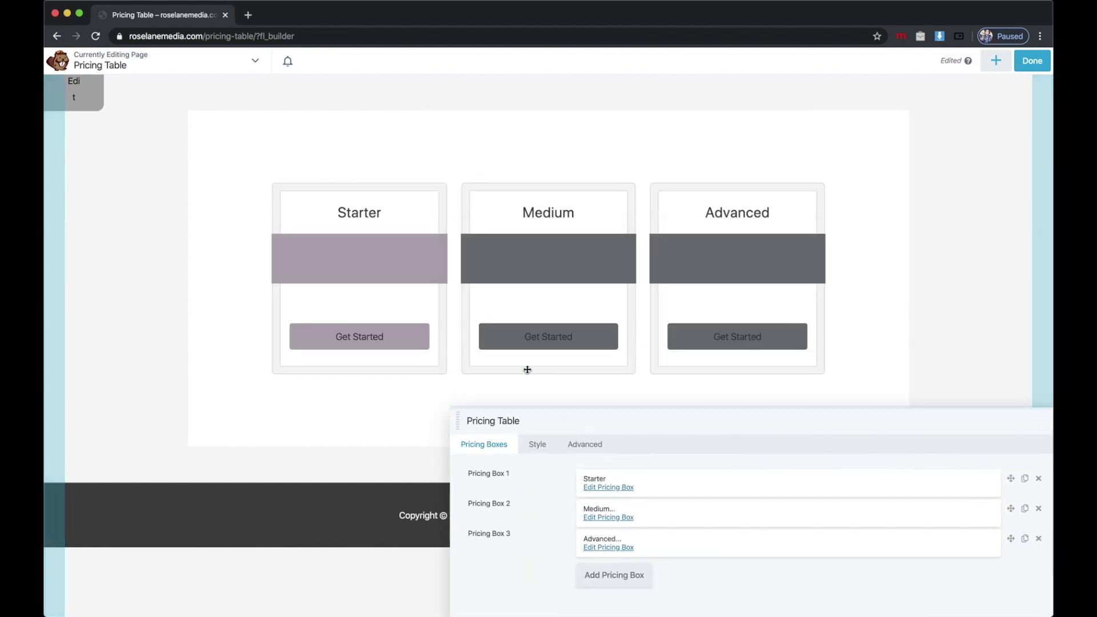
Step: Give the Medium box a bright green accent colour and save it
click(558, 462)
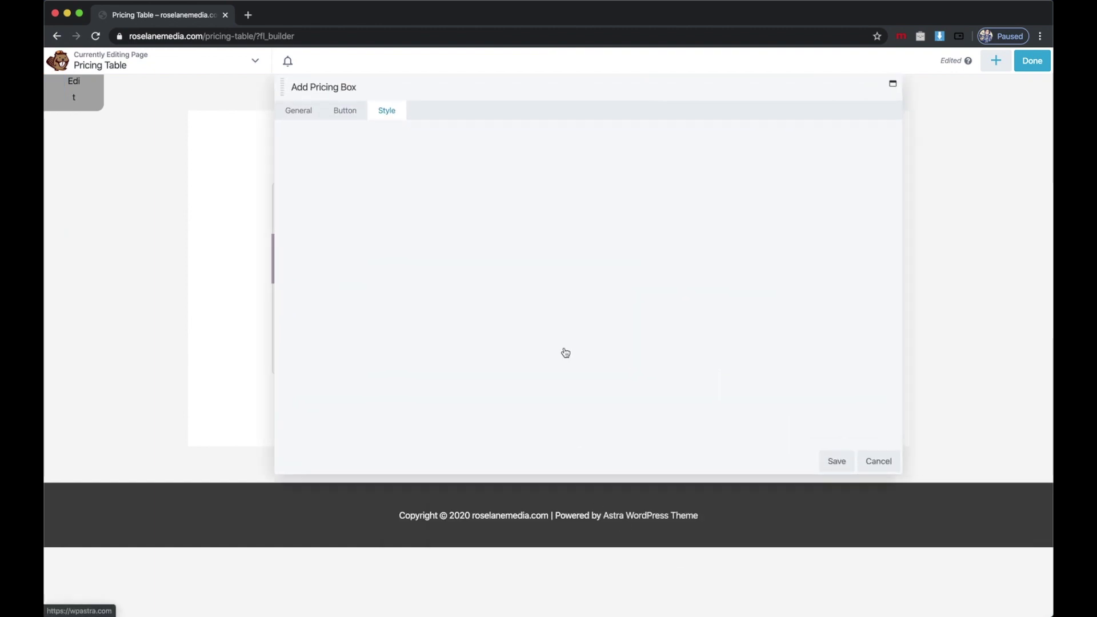
click(409, 228)
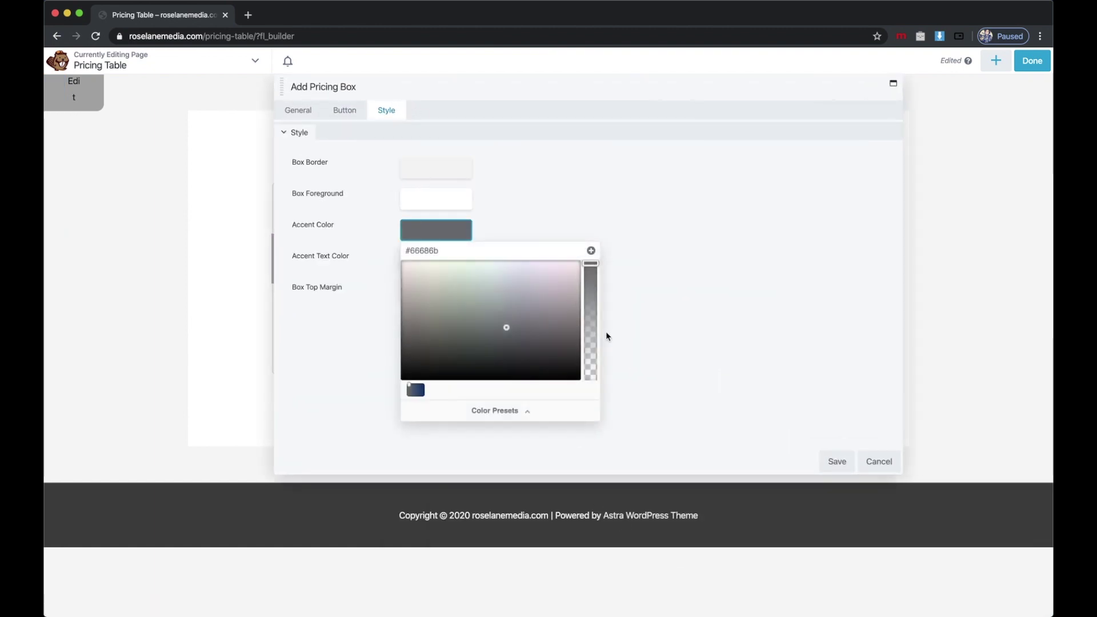
click(530, 267)
mouse_move(516, 270)
mouse_down()
mouse_move(448, 301)
mouse_move(460, 295)
mouse_up()
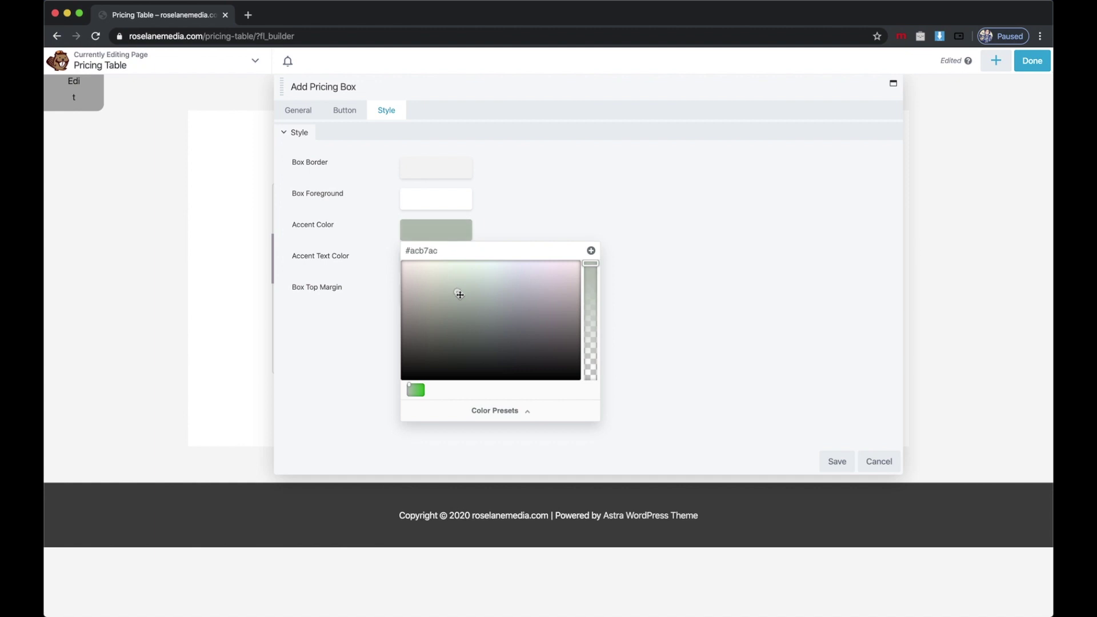
click(419, 391)
click(588, 229)
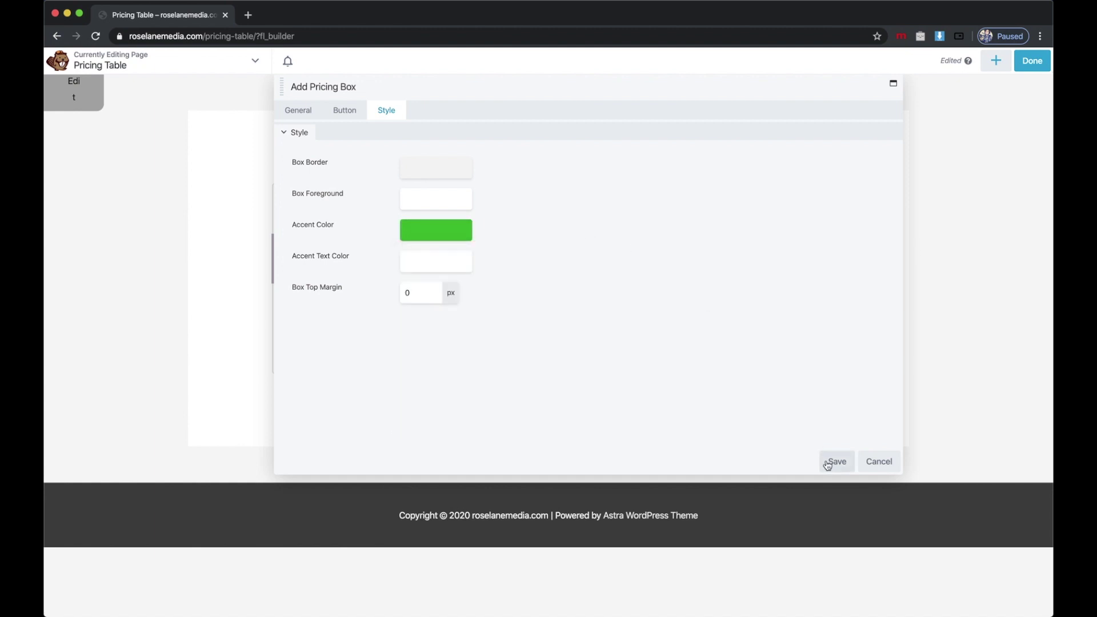
click(828, 463)
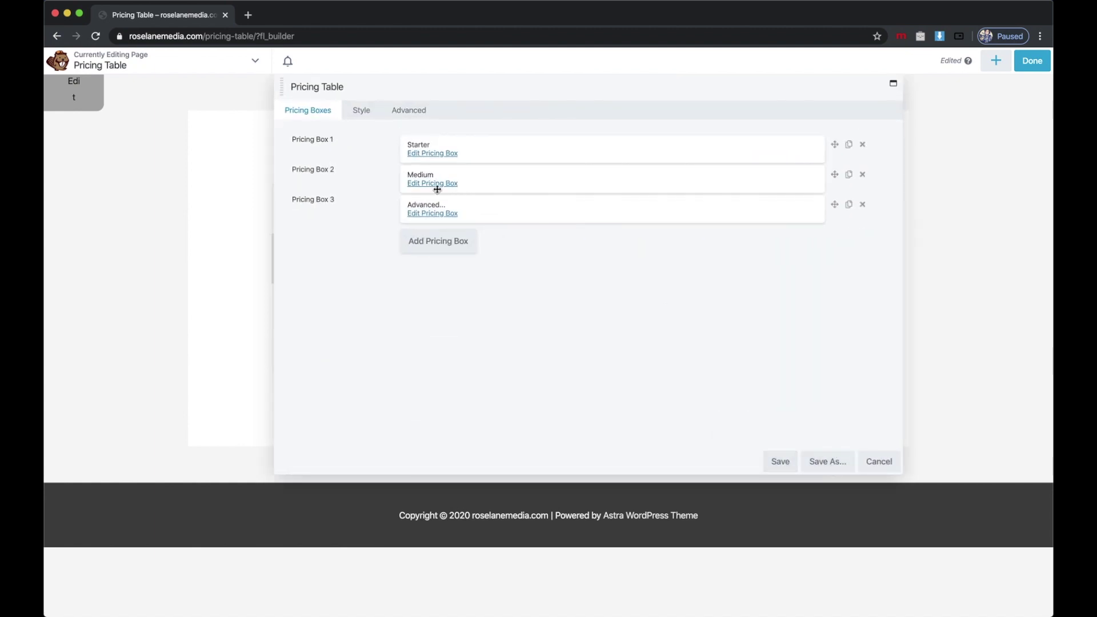
Step: Give the Advanced box a teal accent colour and apply the table changes
click(432, 213)
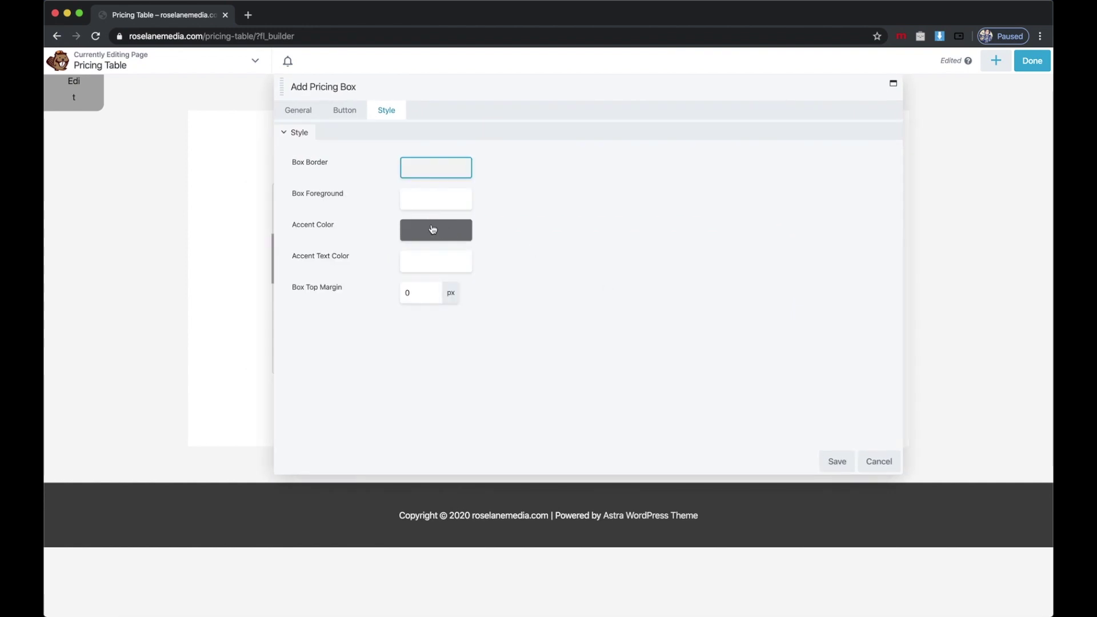
click(423, 233)
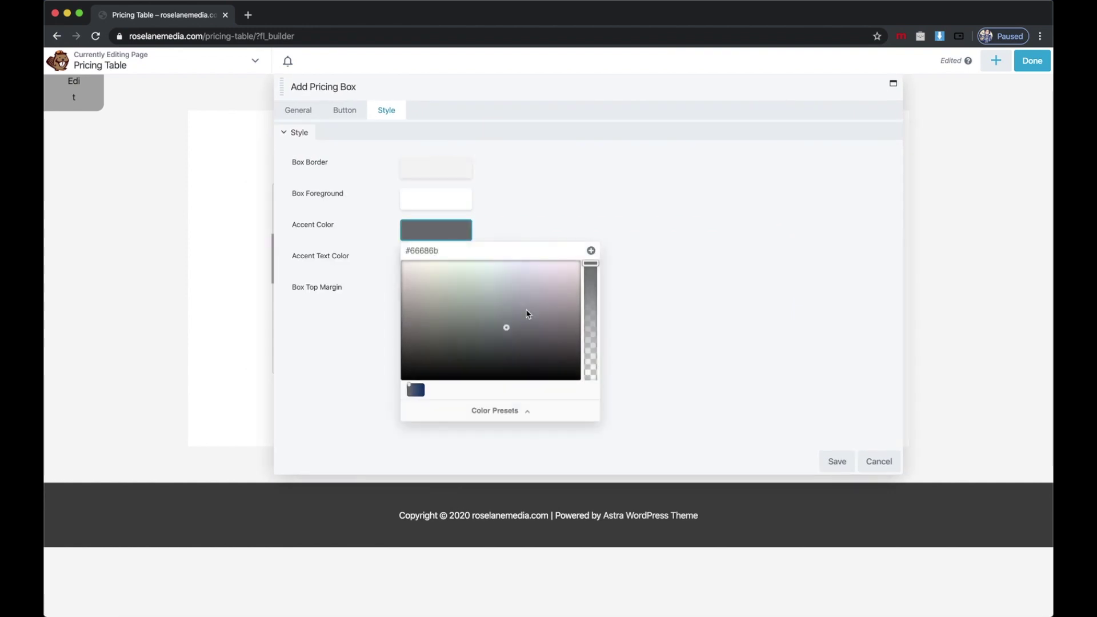
mouse_move(542, 265)
mouse_down()
mouse_move(562, 288)
mouse_move(465, 328)
mouse_move(429, 315)
mouse_move(492, 312)
mouse_up()
click(421, 393)
click(707, 309)
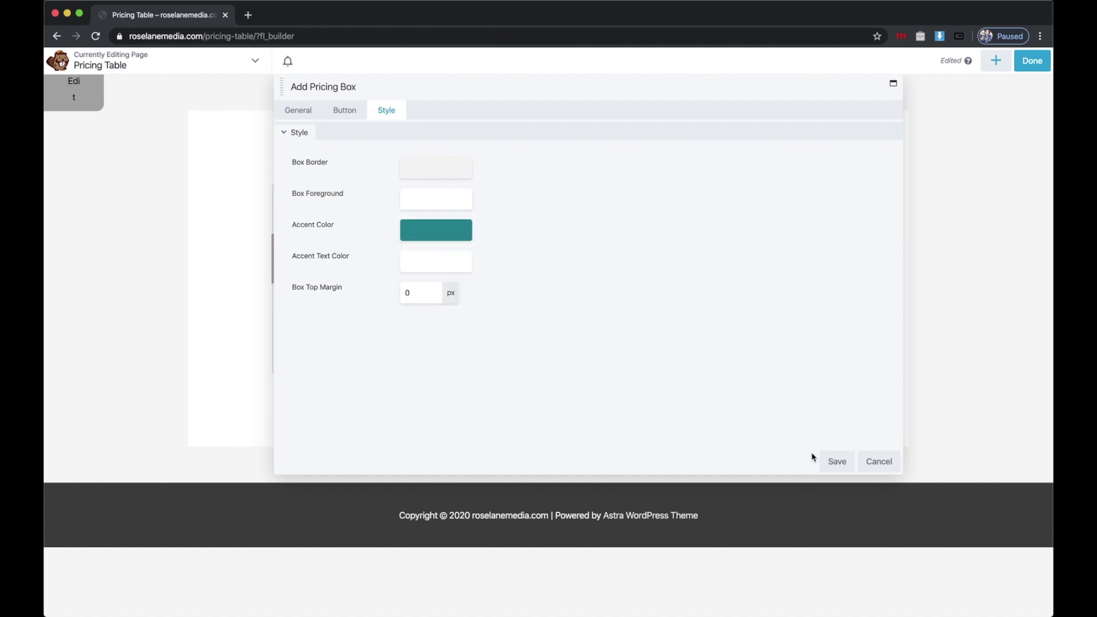
click(836, 461)
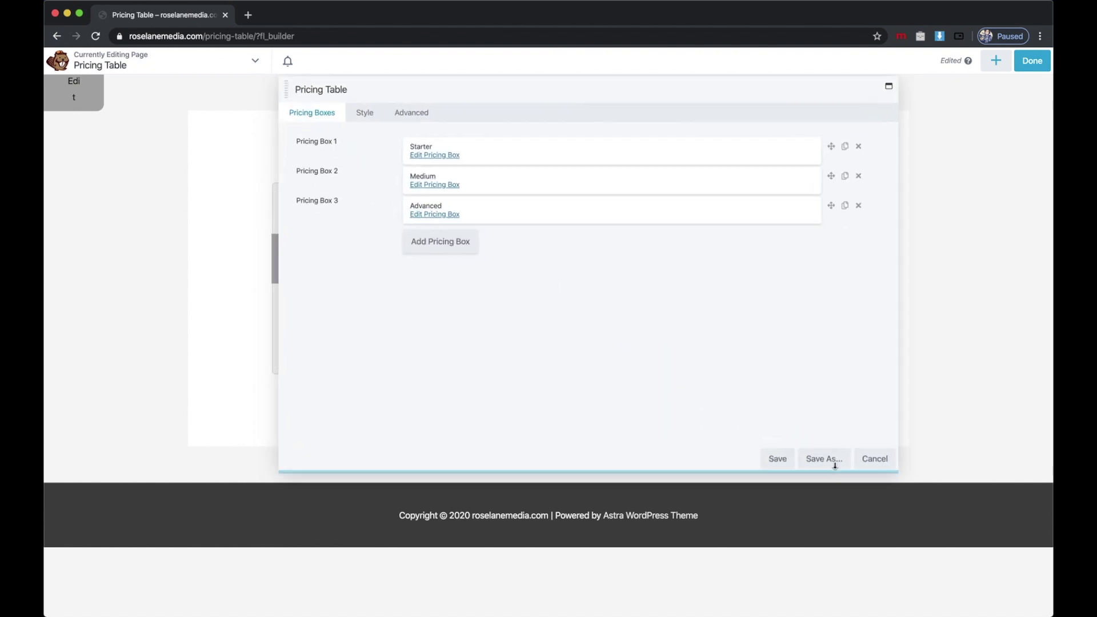
click(788, 461)
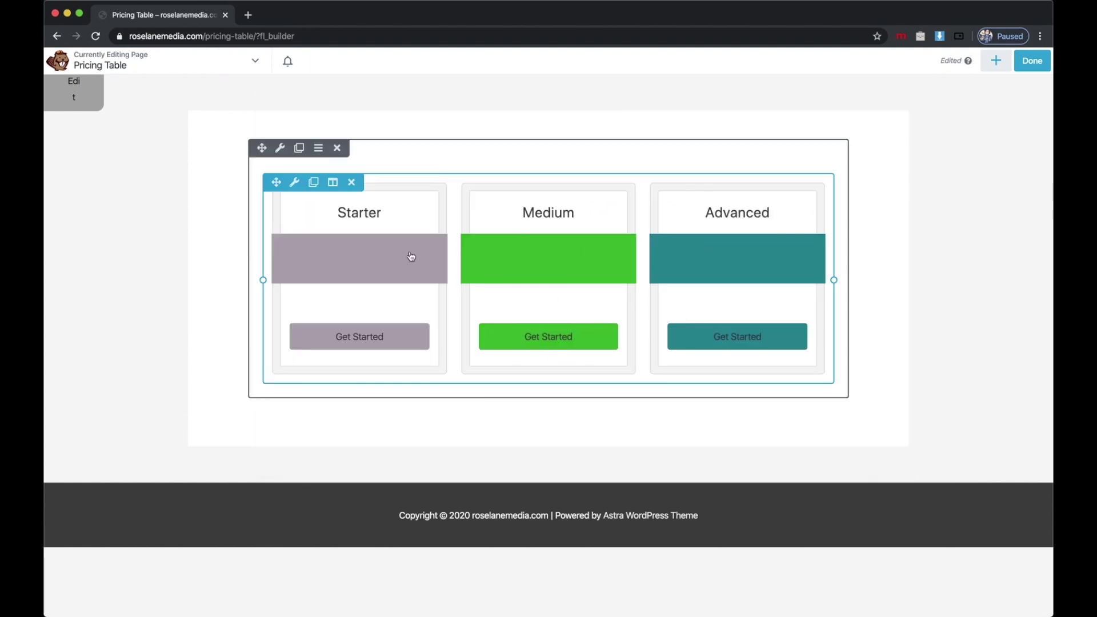
Step: Reopen the pricing table settings and close them without changes
click(294, 182)
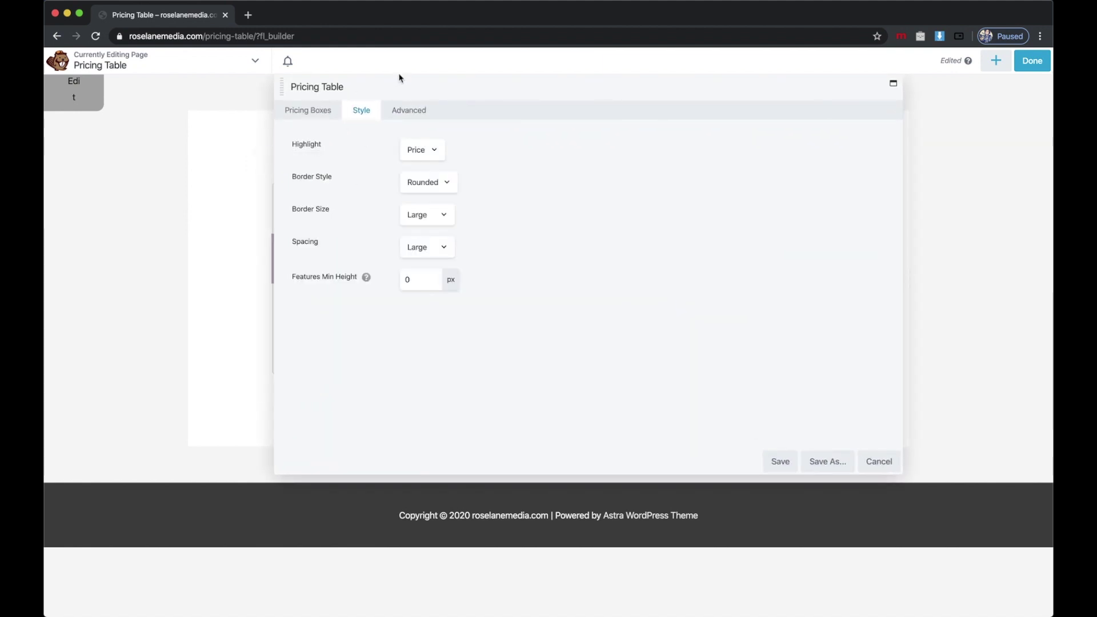
drag(399, 77, 303, 120)
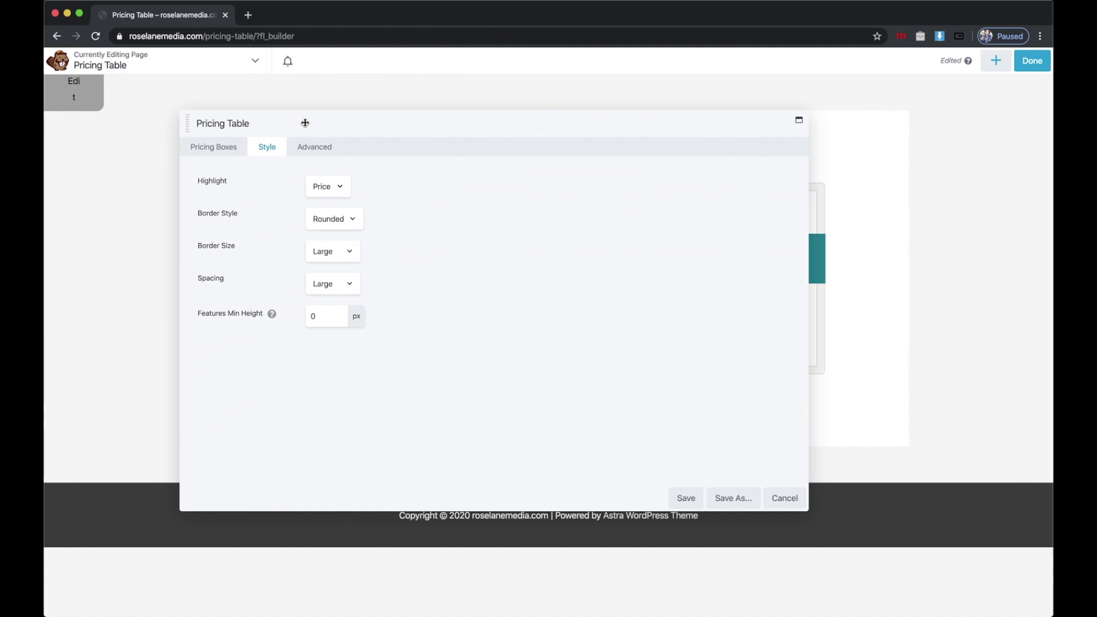
click(791, 498)
Step: Look over the layout CSS and JavaScript editor, then cancel without changes
click(136, 57)
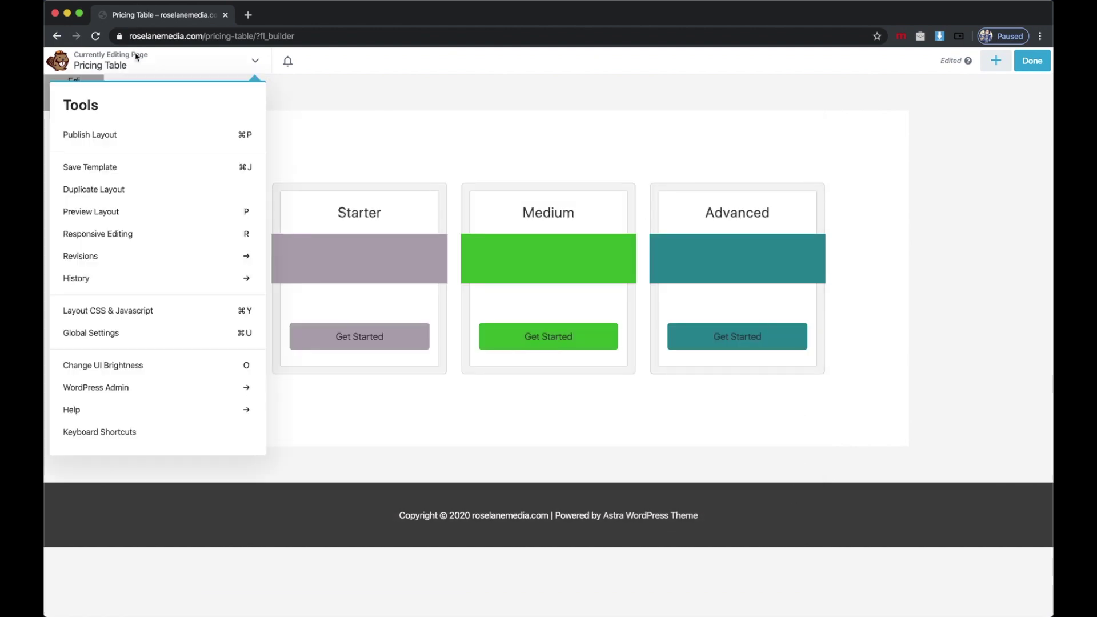
click(143, 314)
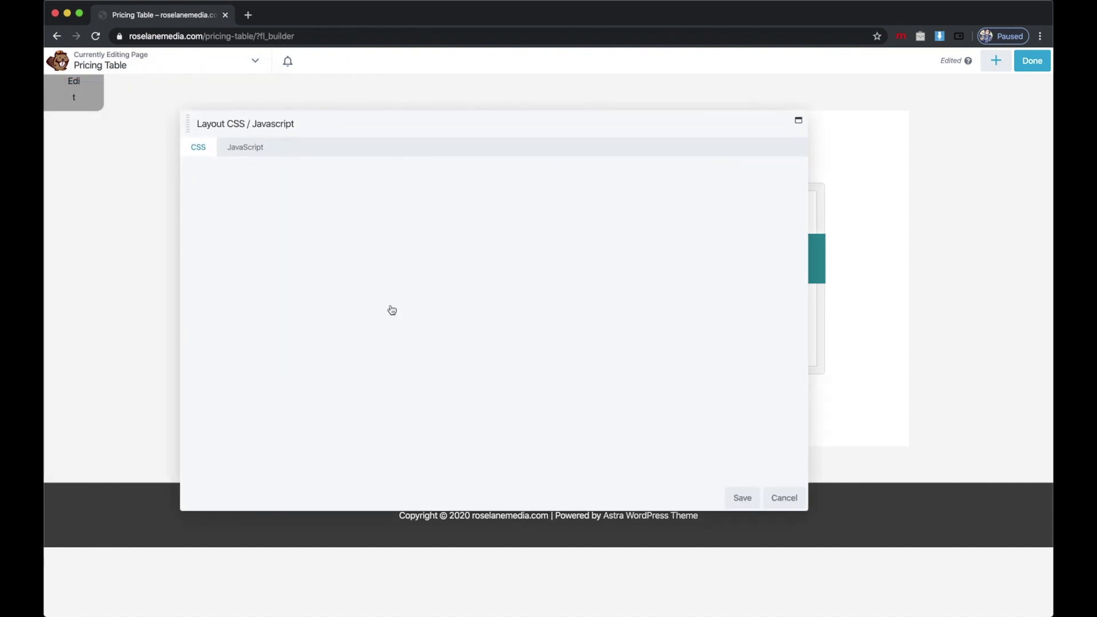
click(246, 147)
click(195, 148)
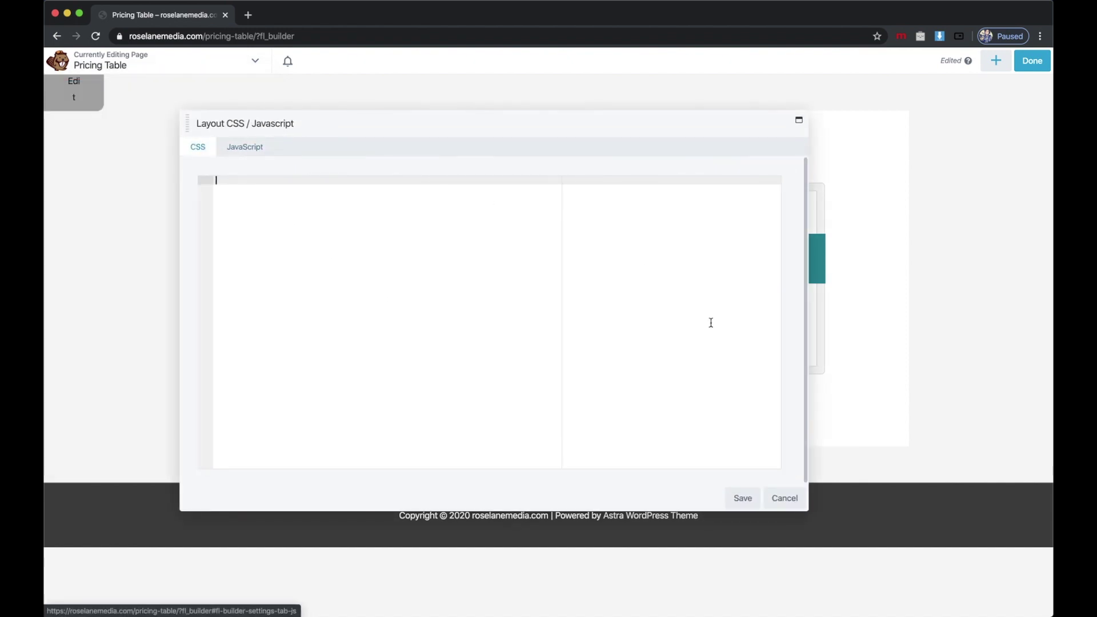
click(792, 499)
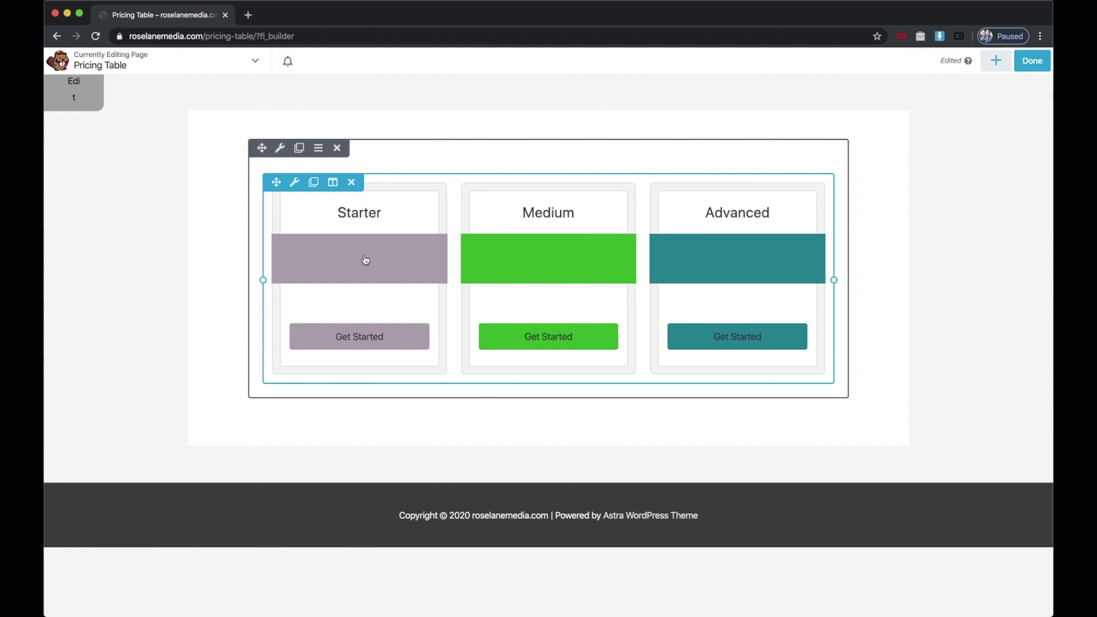
Step: Add 'Feature 1' and 'Feature 2' to the Starter box and save the pricing table
click(270, 265)
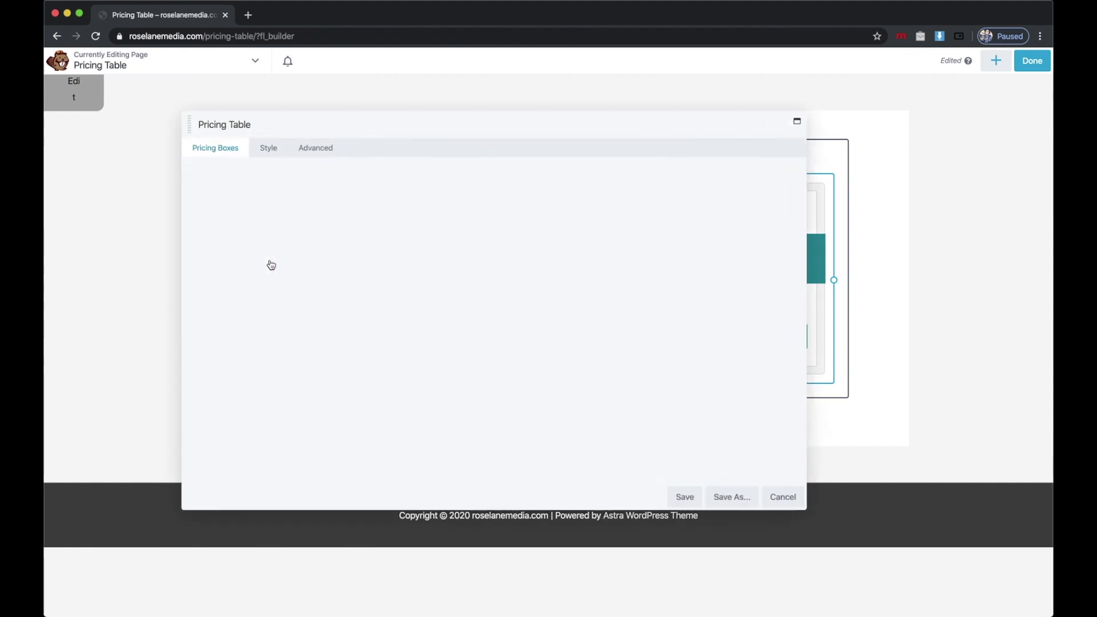
click(343, 190)
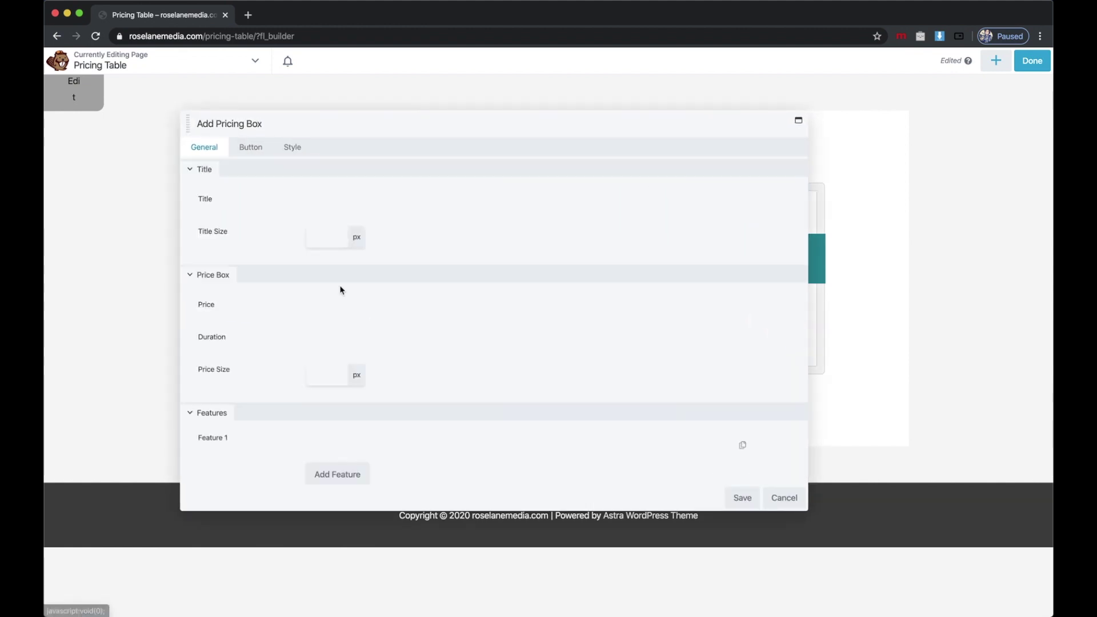
scroll(323, 342, down, 1)
click(395, 430)
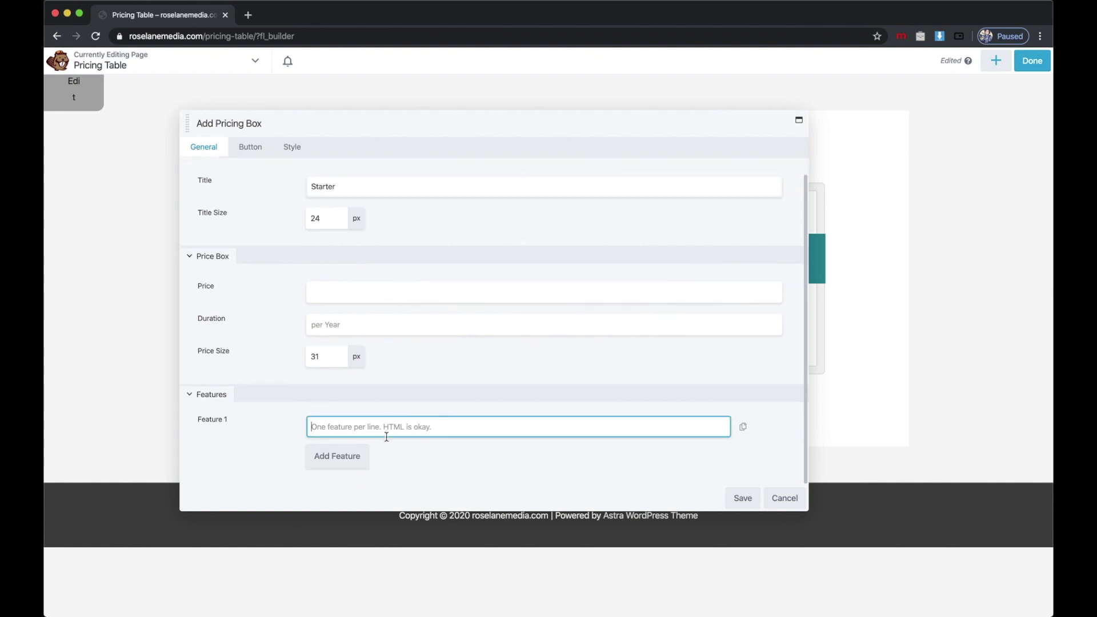
text(Feature 1)
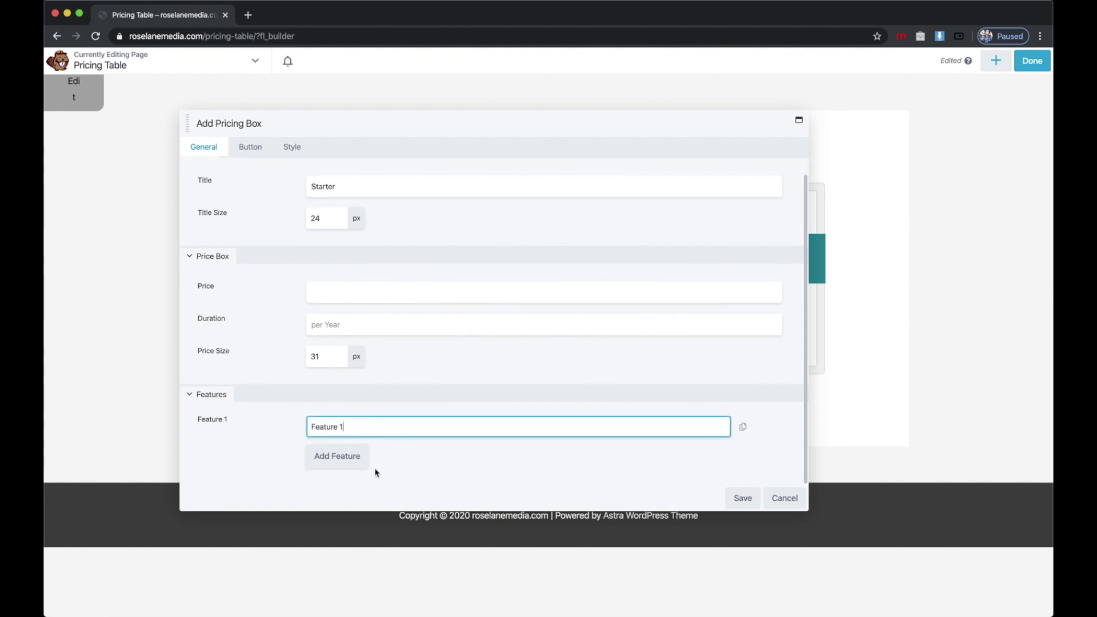
click(367, 458)
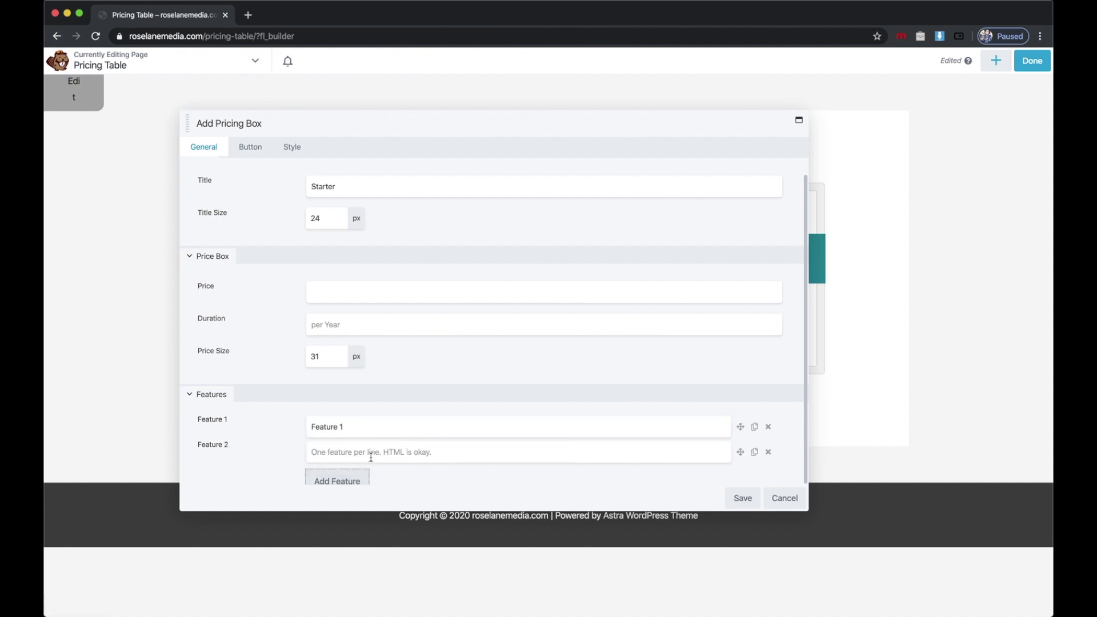
click(370, 453)
text(Feature 2)
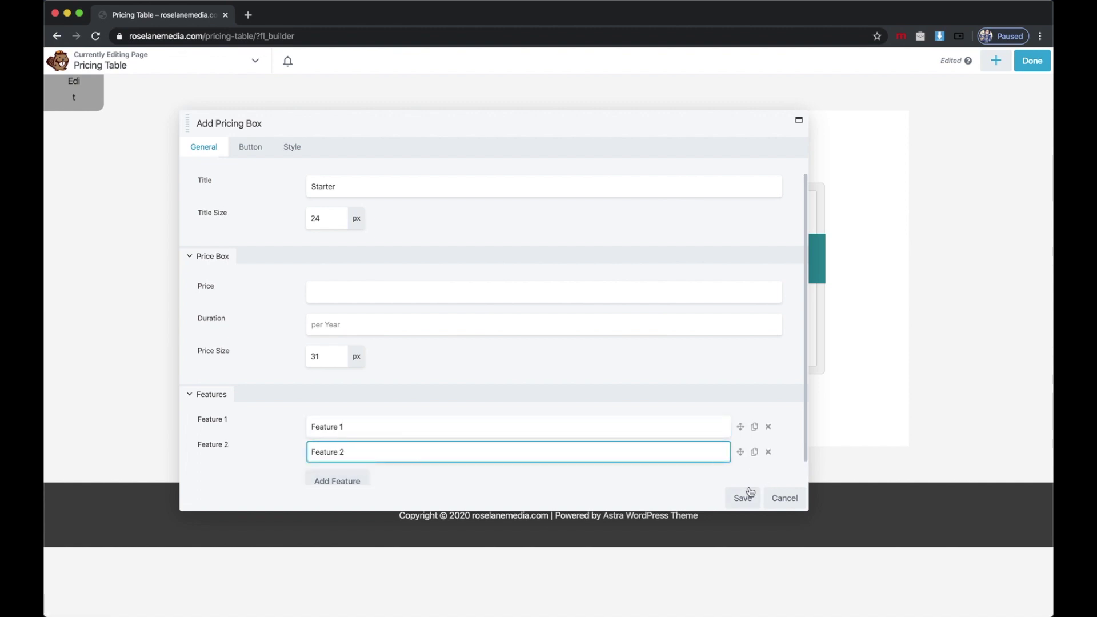
click(743, 498)
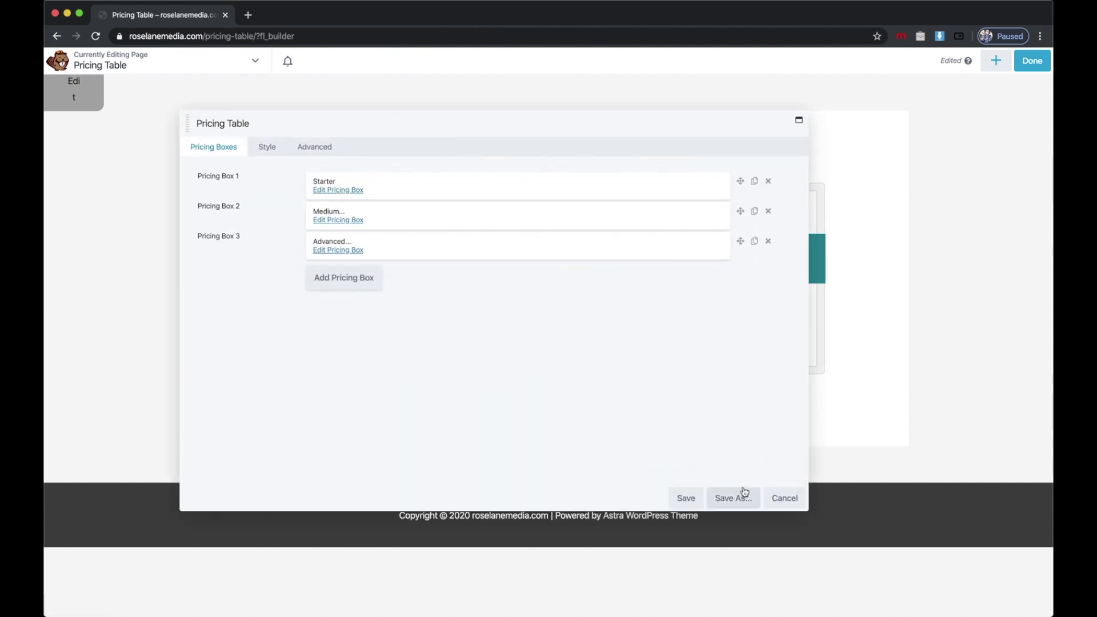
click(686, 498)
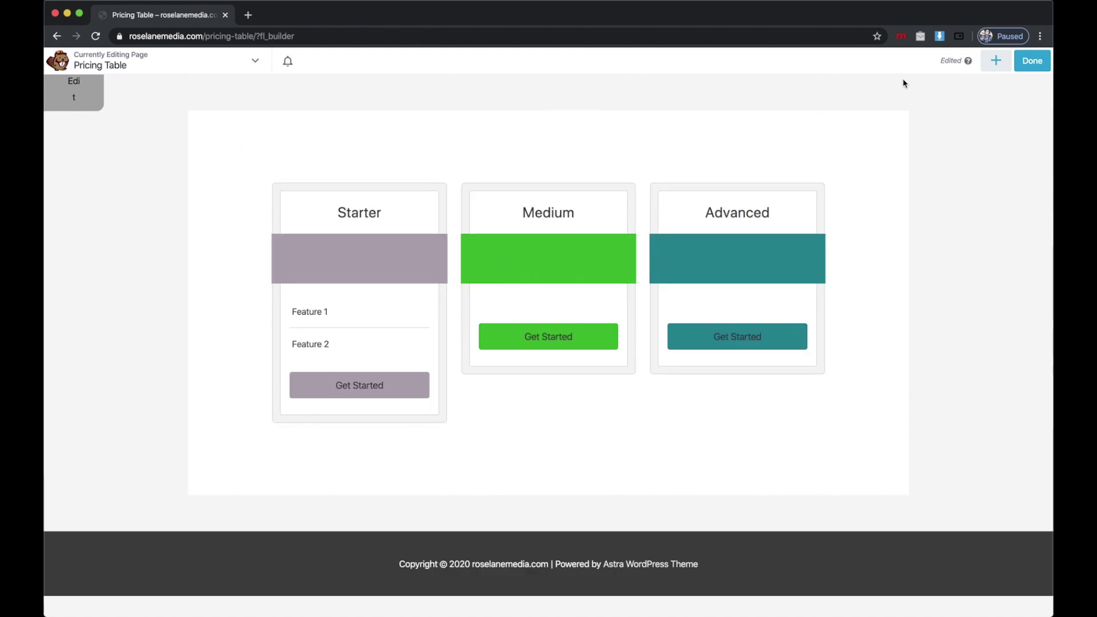
Step: Publish the page, go to Network Admin, and open All Plans in a new tab
click(1032, 61)
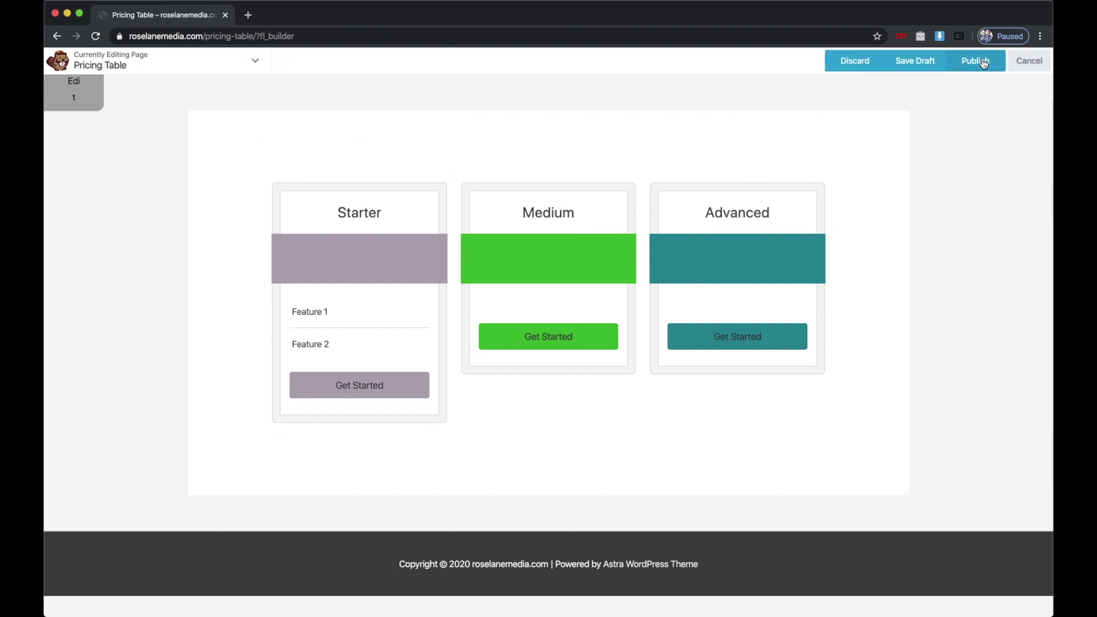
click(970, 60)
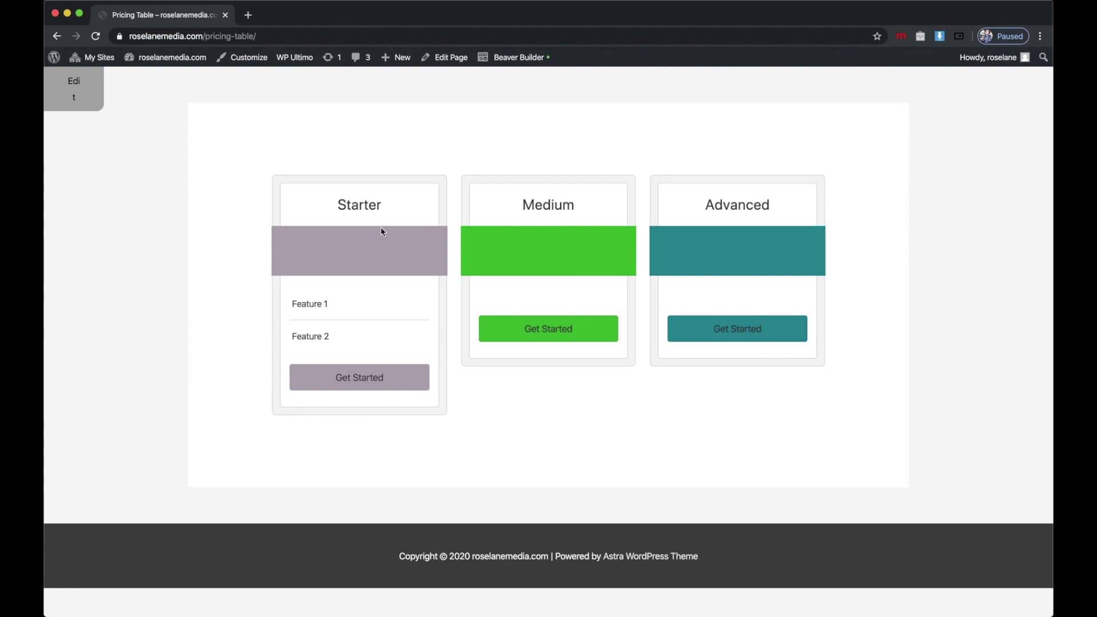
mouse_move(87, 61)
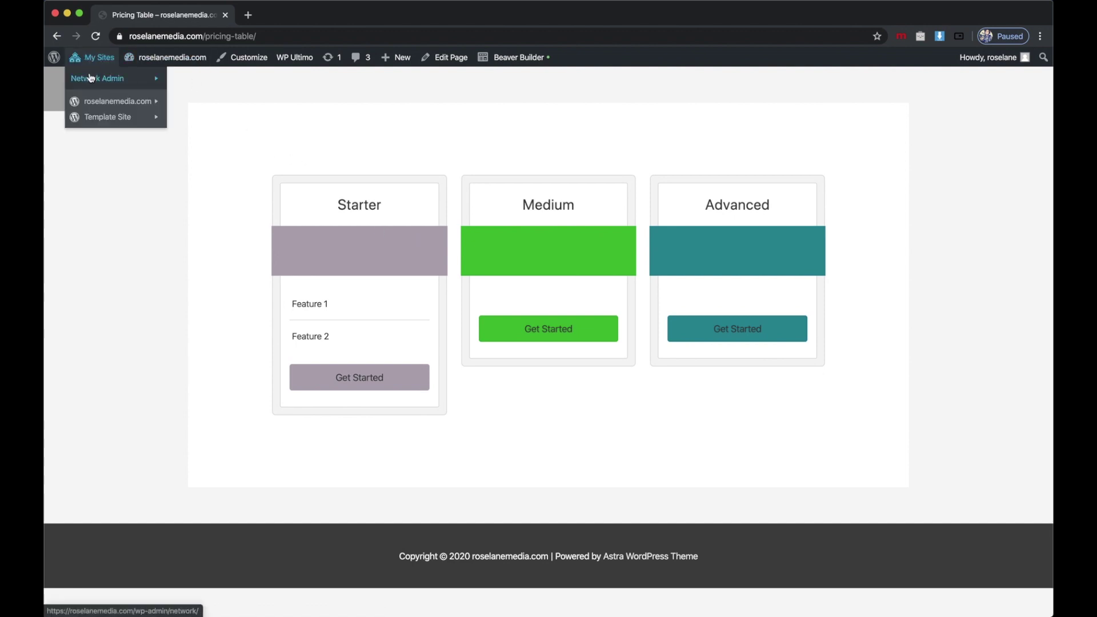
click(92, 79)
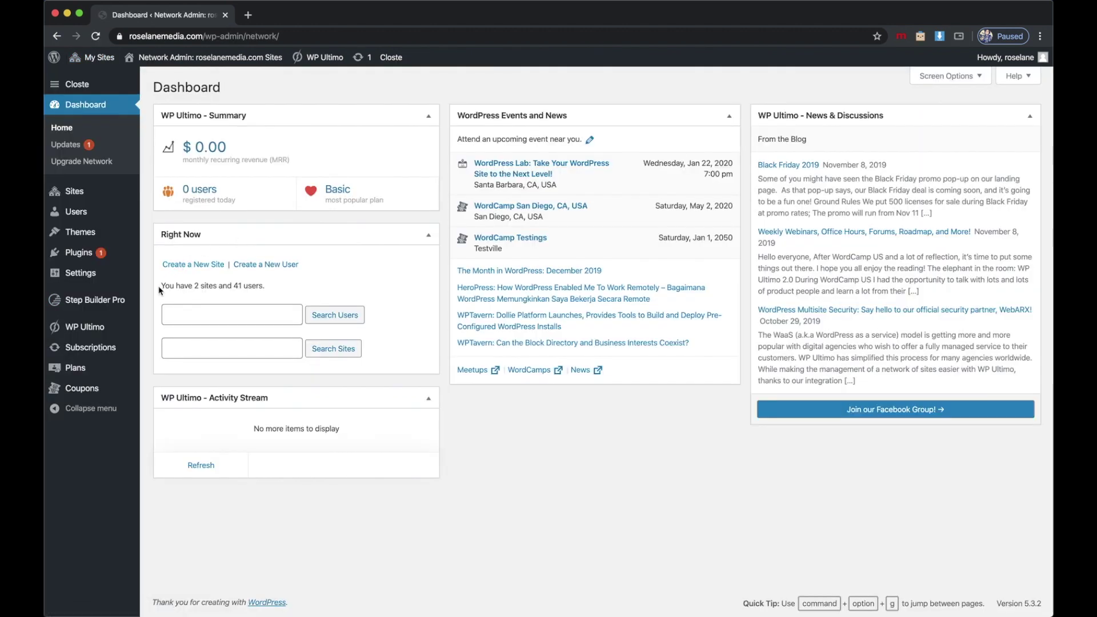
mouse_move(78, 371)
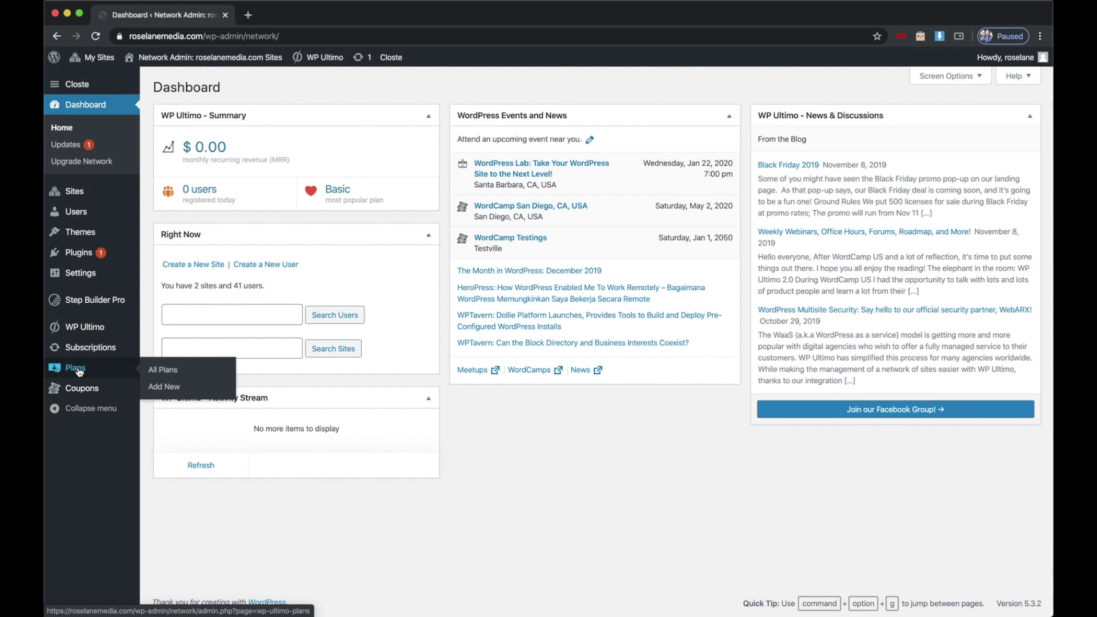
super+click(79, 370)
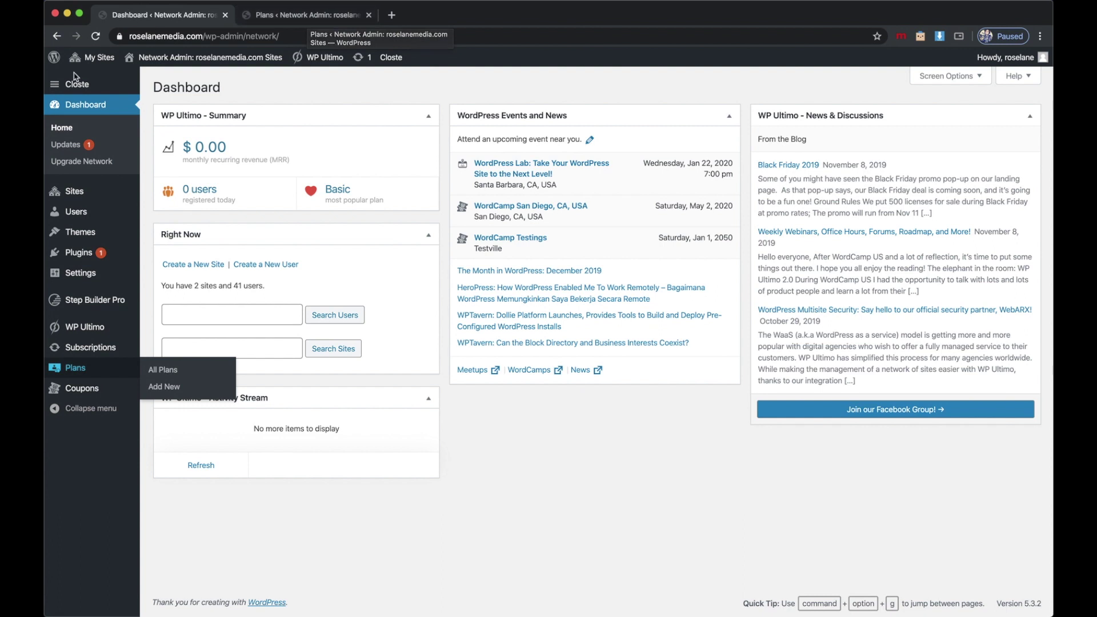
Step: View the free Basic plan's Edit Plan page in WP Ultimo, then return to the Pricing Table builder
click(57, 36)
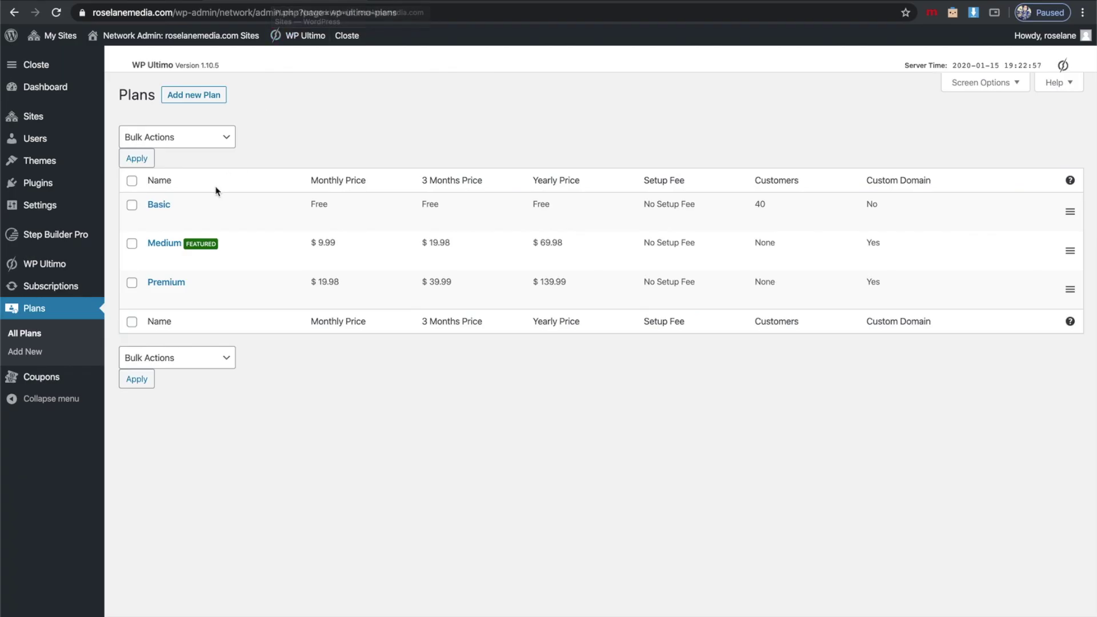
mouse_move(164, 206)
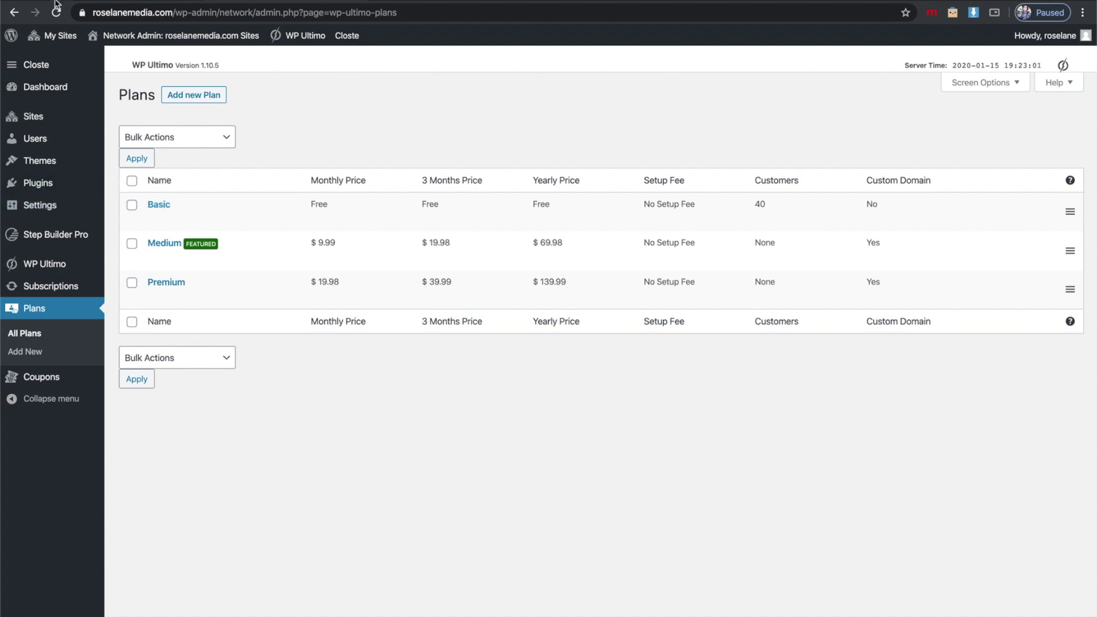
mouse_move(124, 236)
click(160, 210)
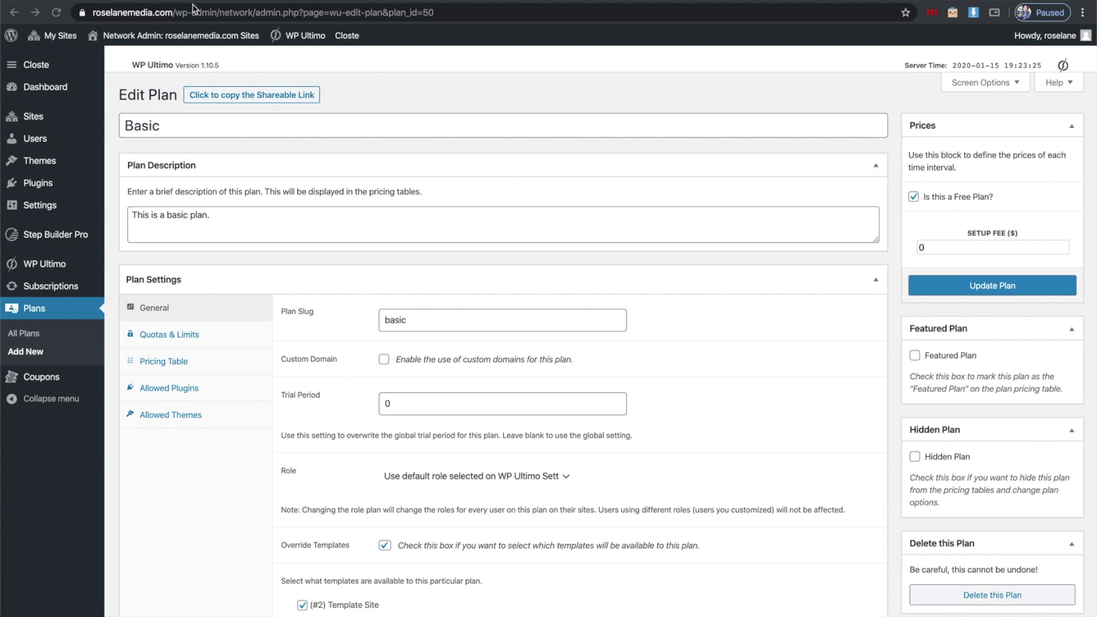
click(169, 1)
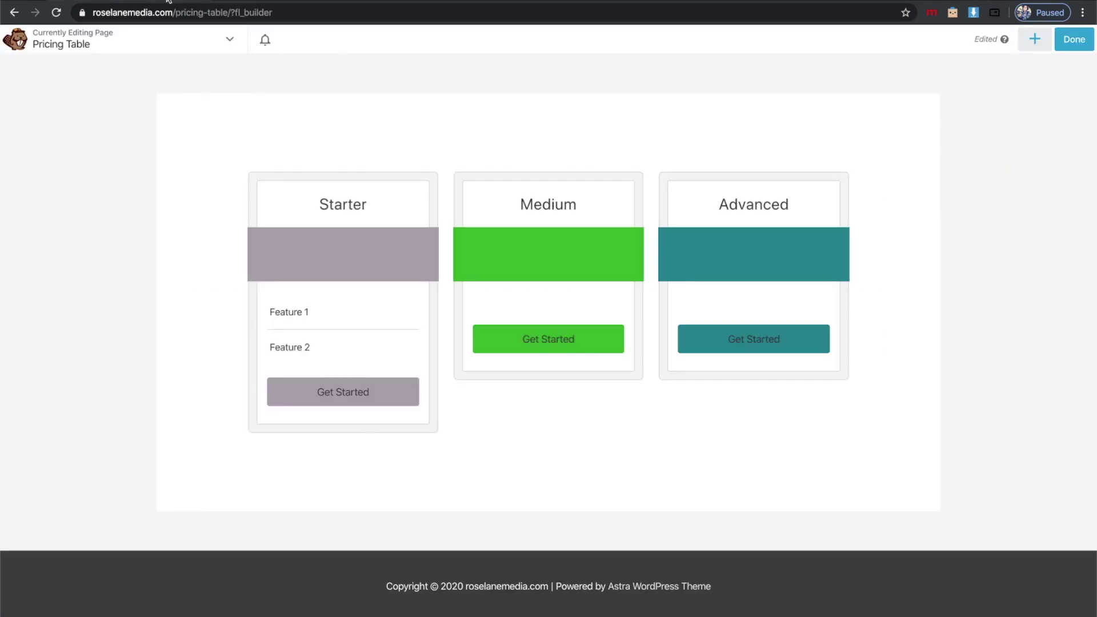
click(331, 314)
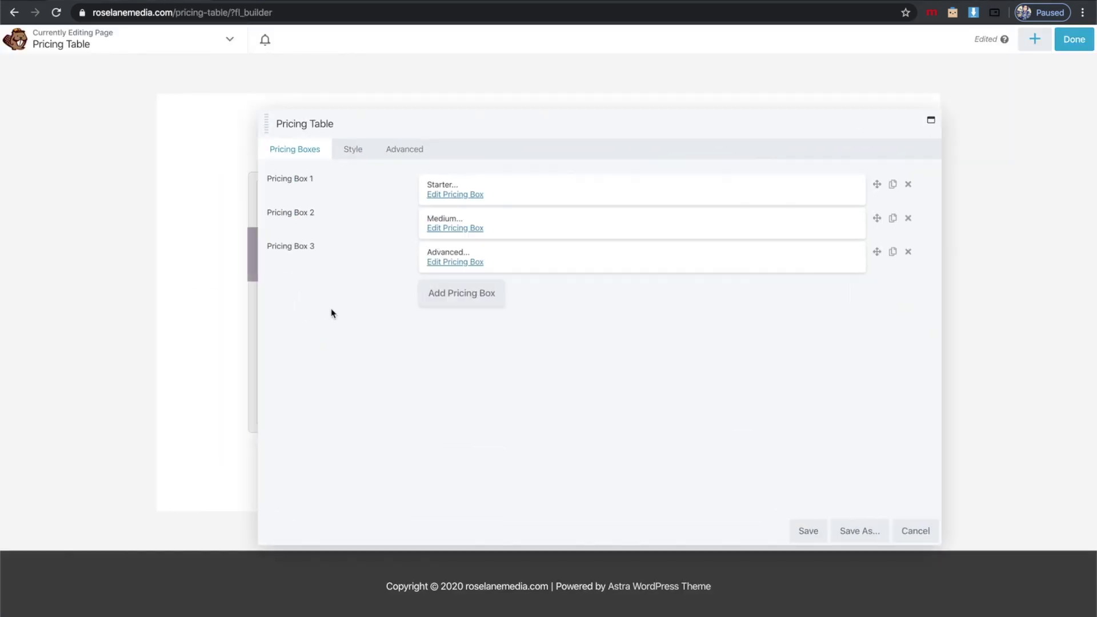
click(440, 196)
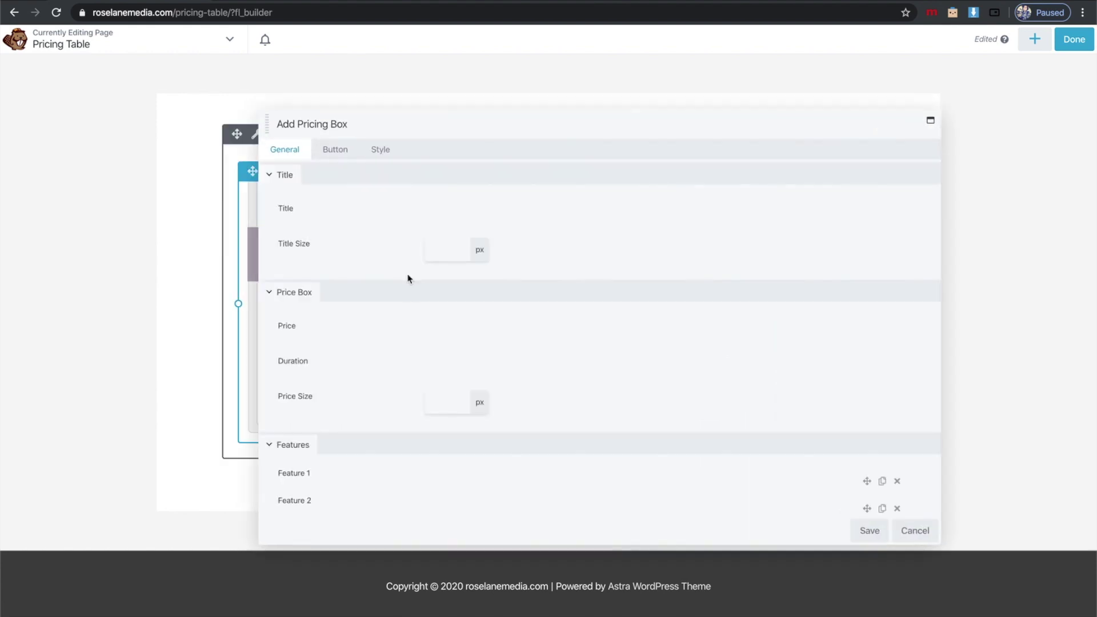
scroll(359, 450, down, 2)
scroll(419, 296, up, 2)
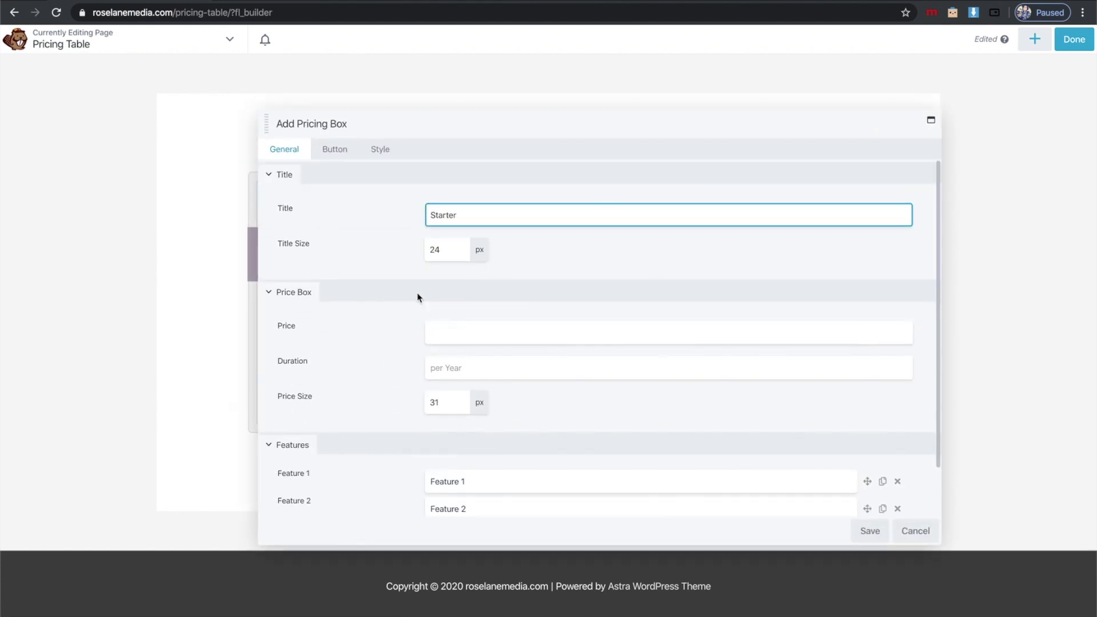
click(336, 151)
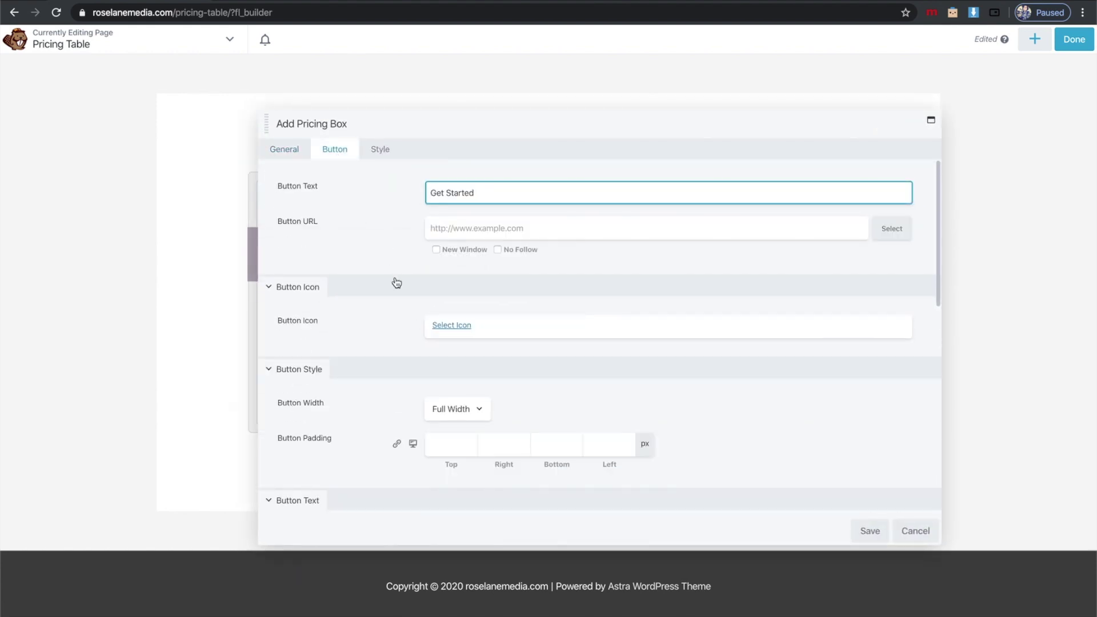
click(479, 231)
text(https://roselanemedia.com/register/1/basic)
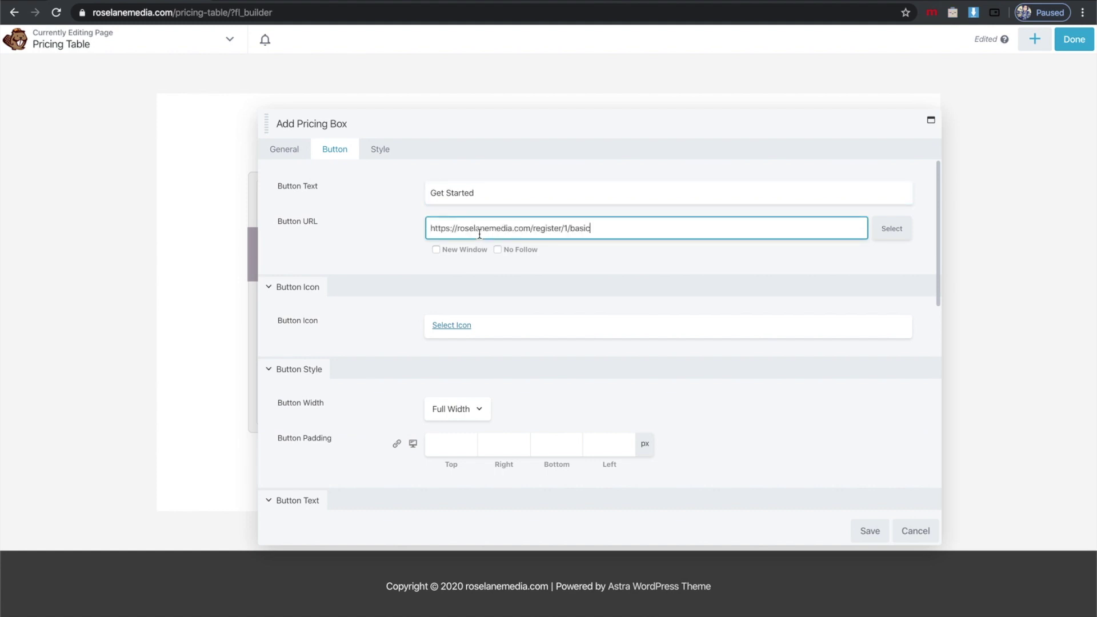
click(870, 531)
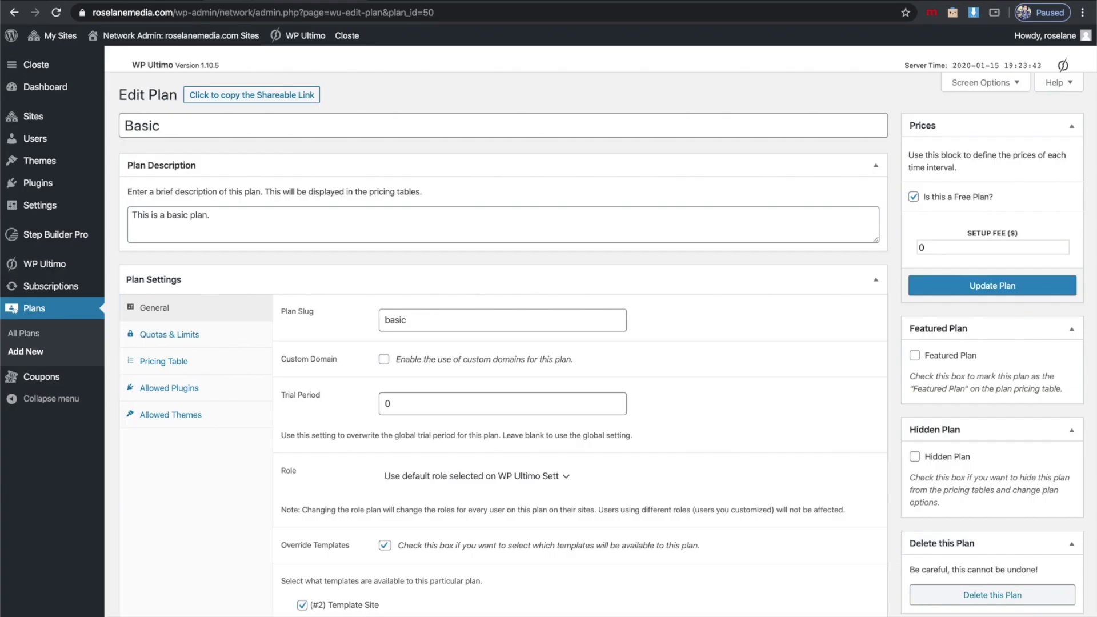
scroll(238, 208, down, 2)
scroll(238, 212, up, 2)
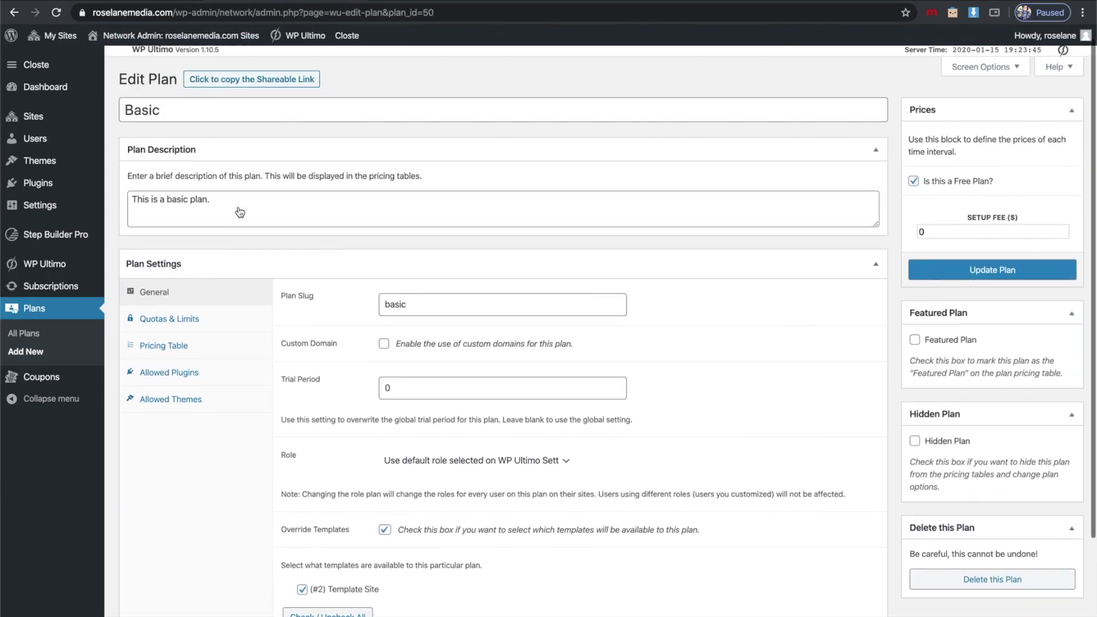
click(14, 12)
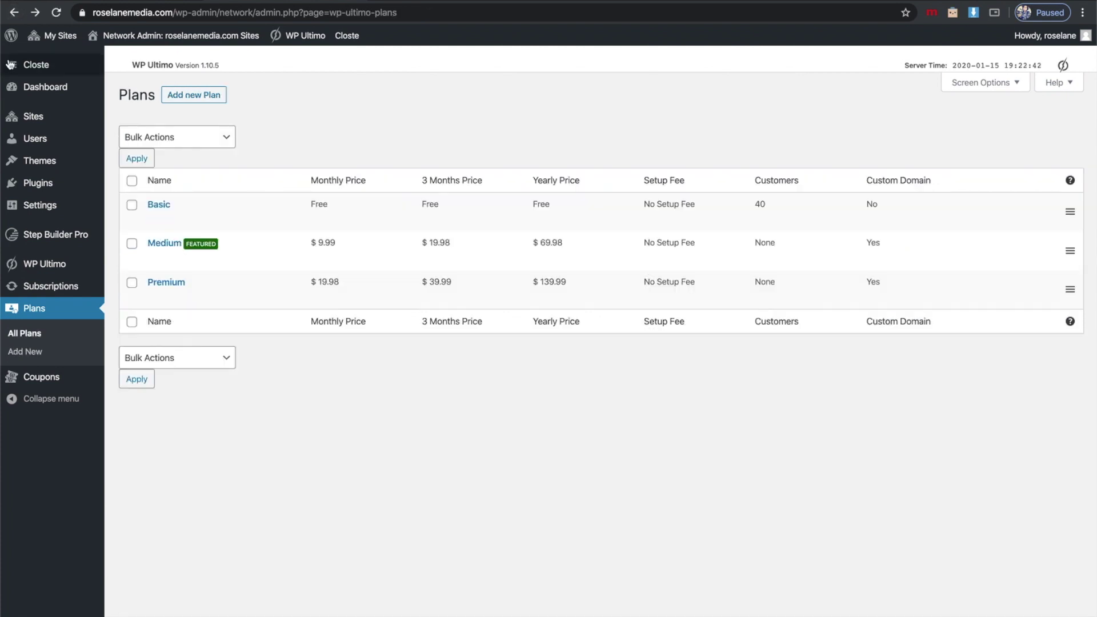
click(171, 244)
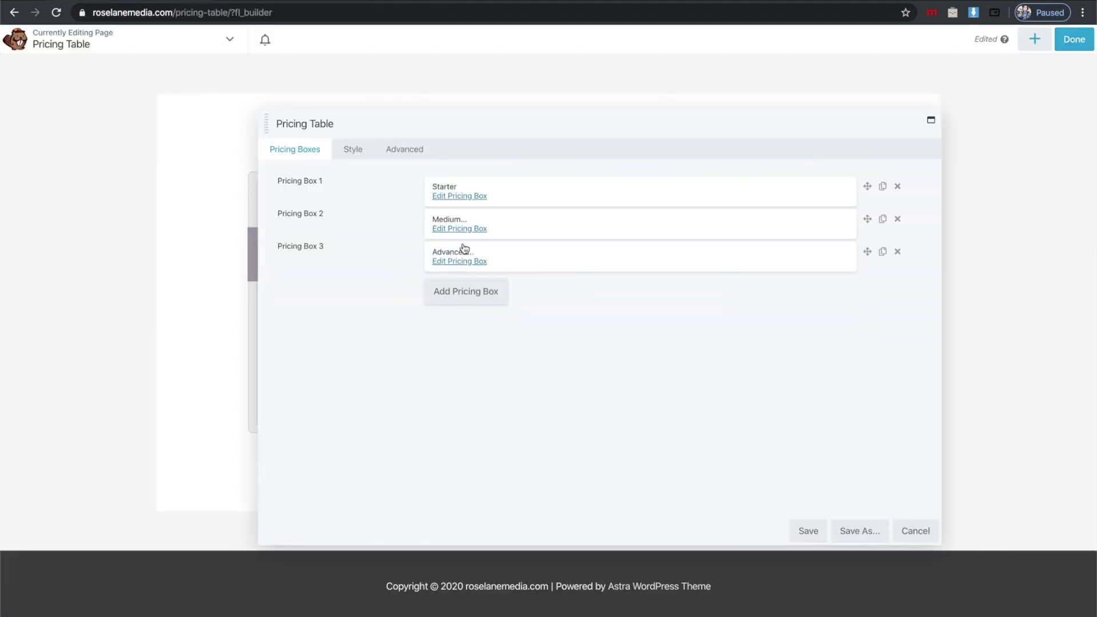
click(470, 229)
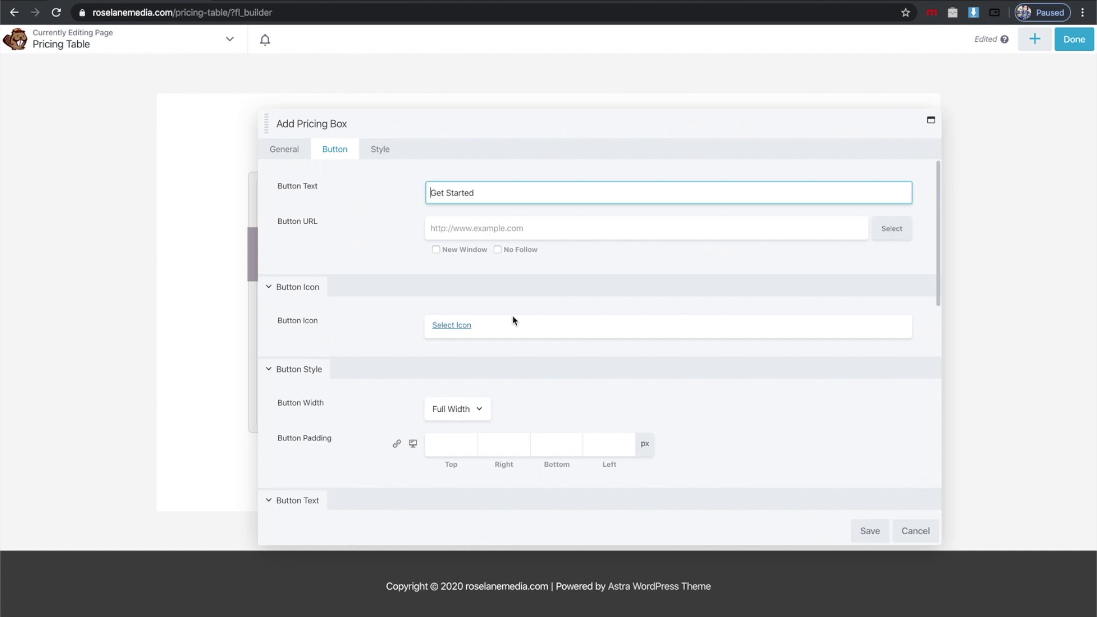
click(466, 229)
text(https://roselanemedia.com/register/?medium)
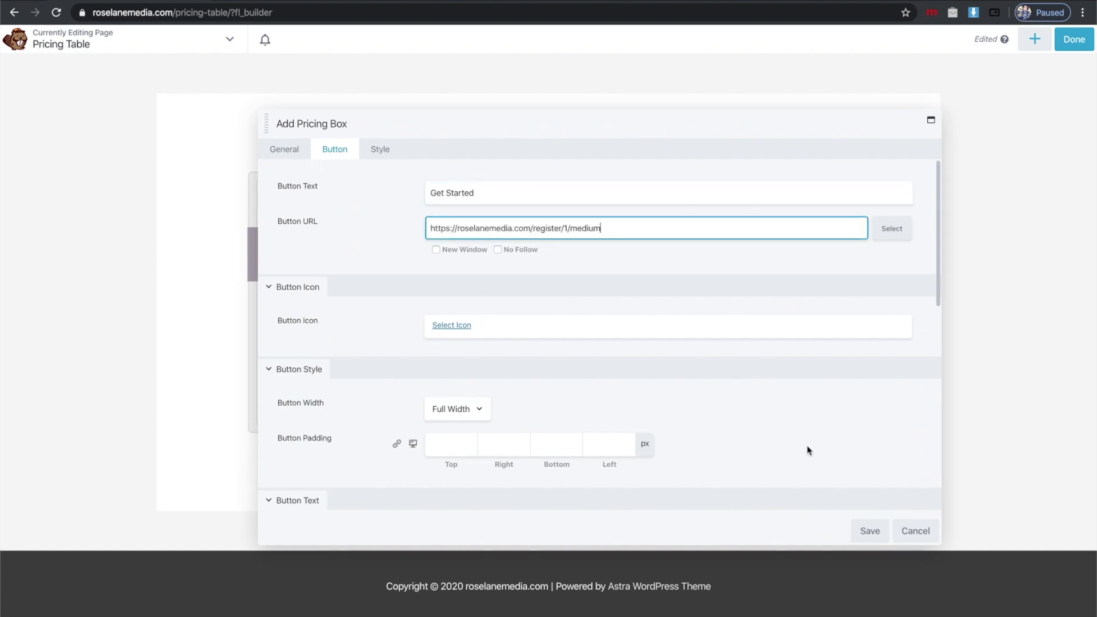
click(870, 530)
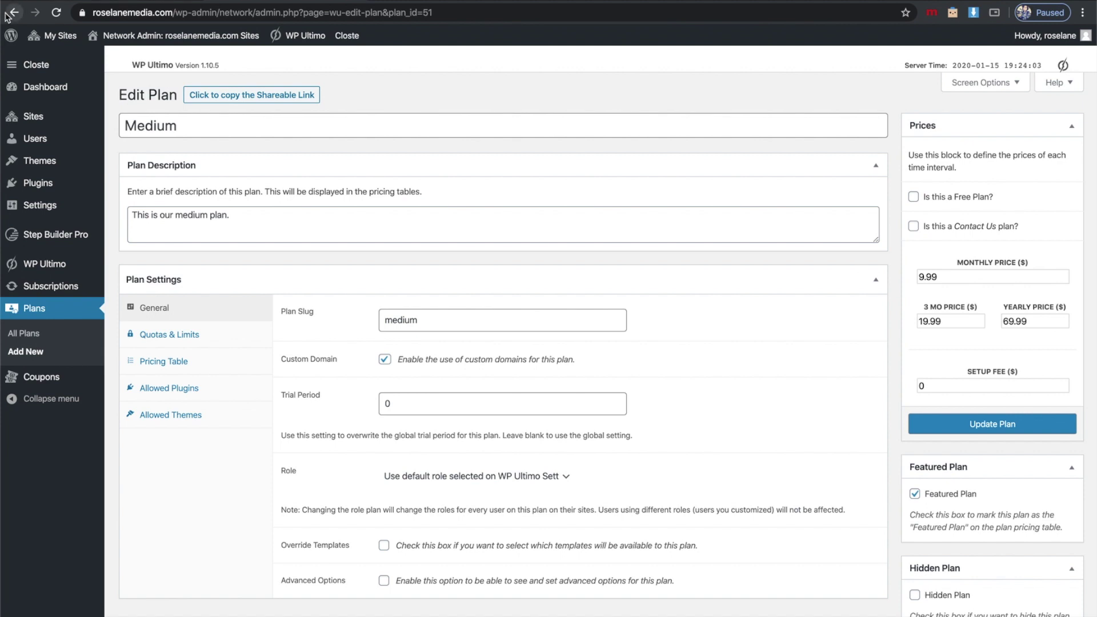
Step: Check the Premium plan's settings in WP Ultimo, then return to the Pricing Table builder
click(13, 12)
click(174, 283)
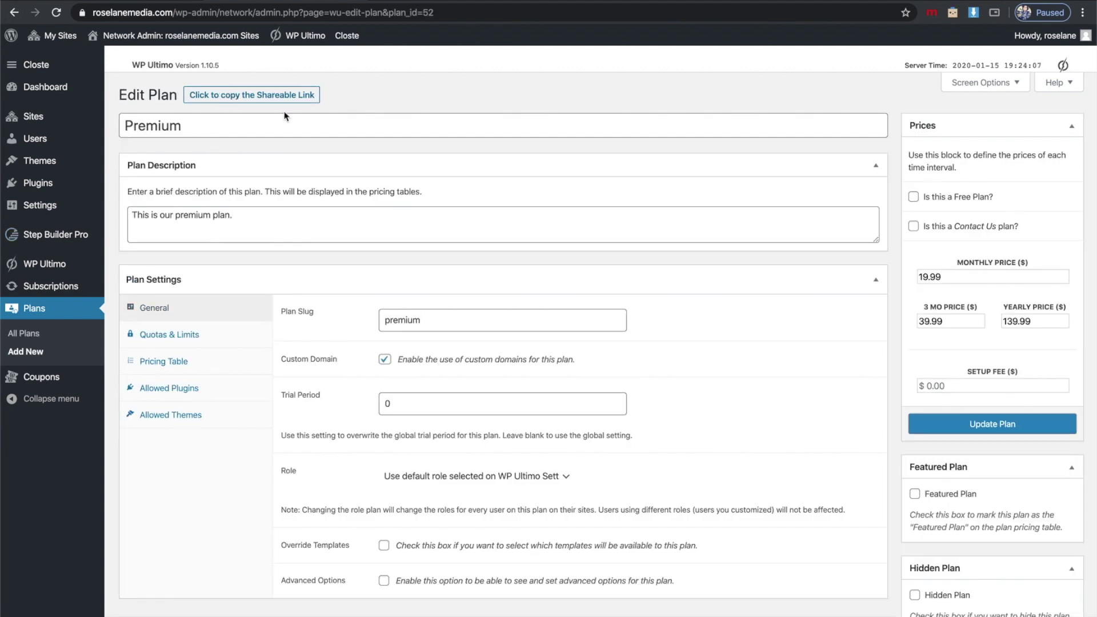
click(170, 0)
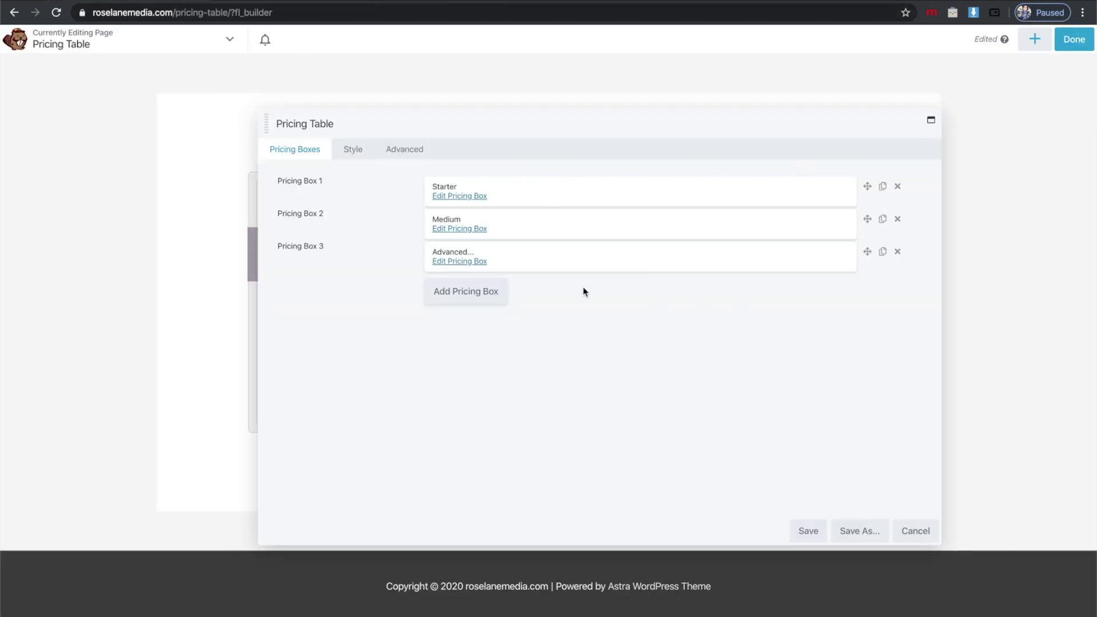
click(460, 261)
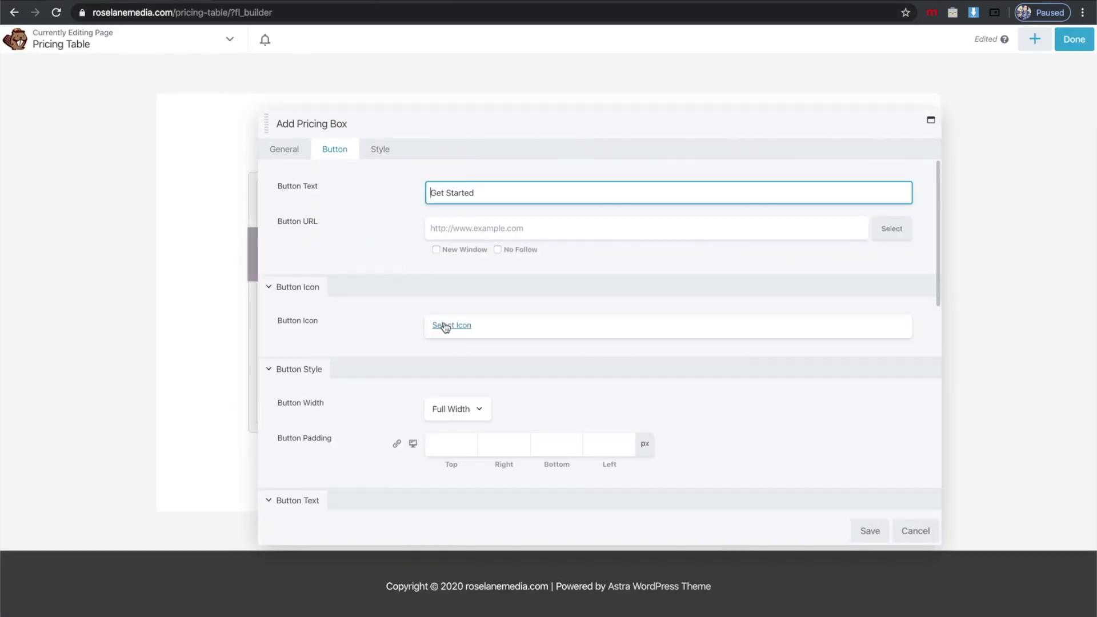
click(475, 235)
text(https://roselanemedia.com/register/1/premium)
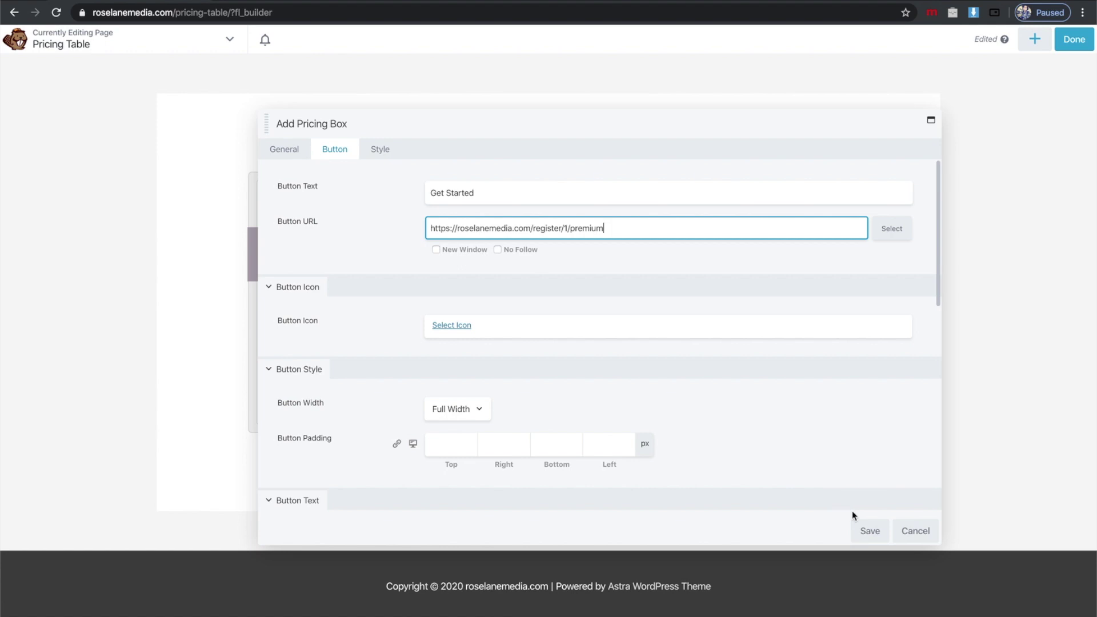
click(866, 530)
click(795, 526)
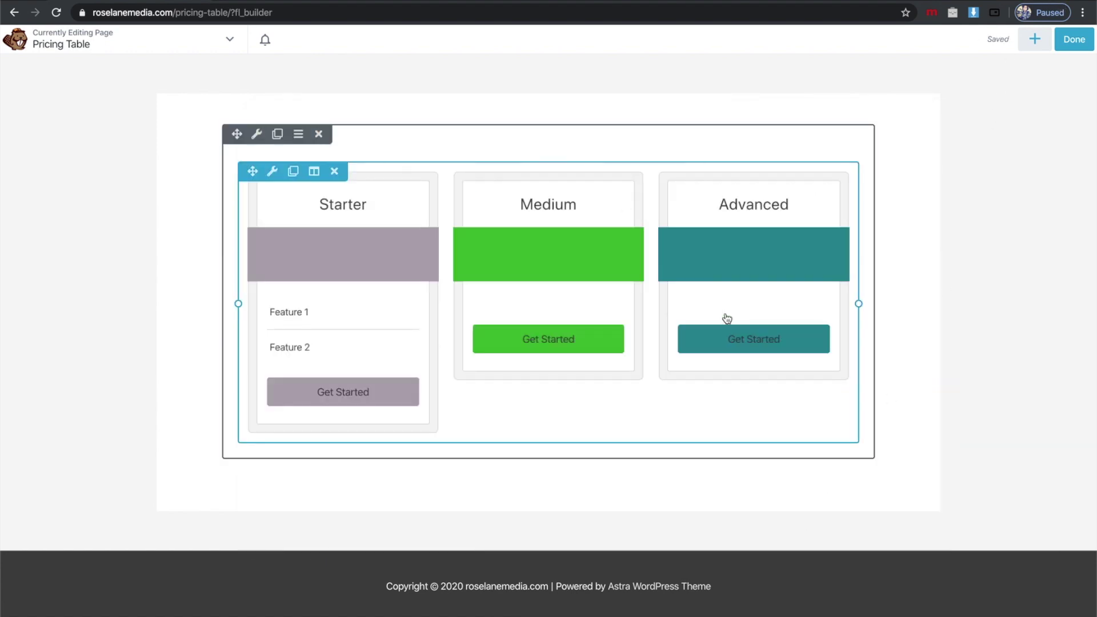
Step: Finish editing with Done and publish the Pricing Table page changes
click(1067, 36)
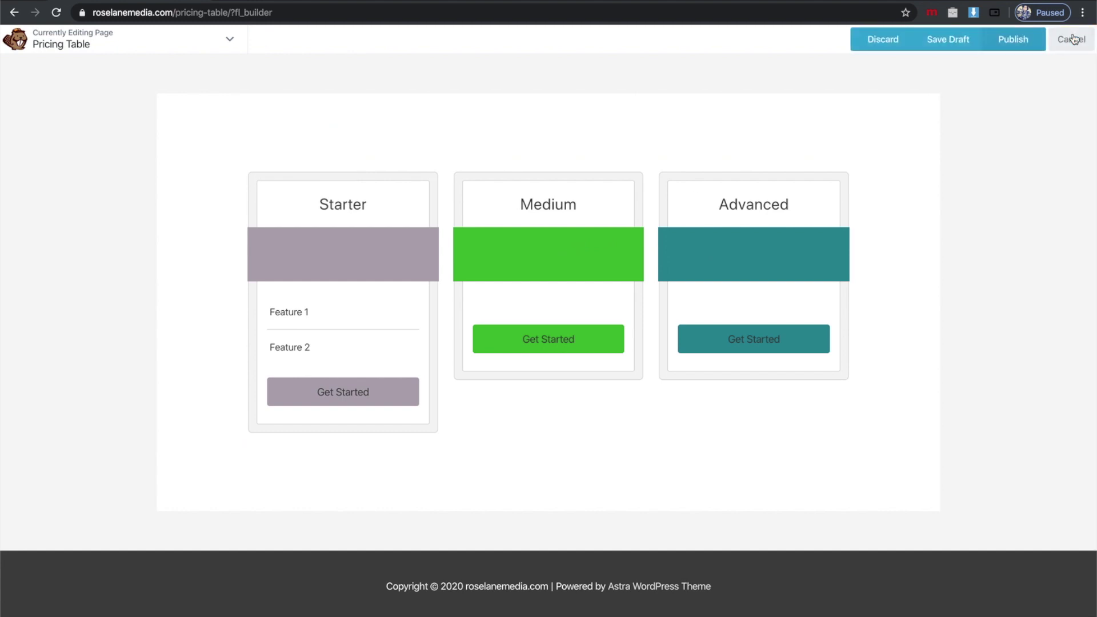
click(1023, 37)
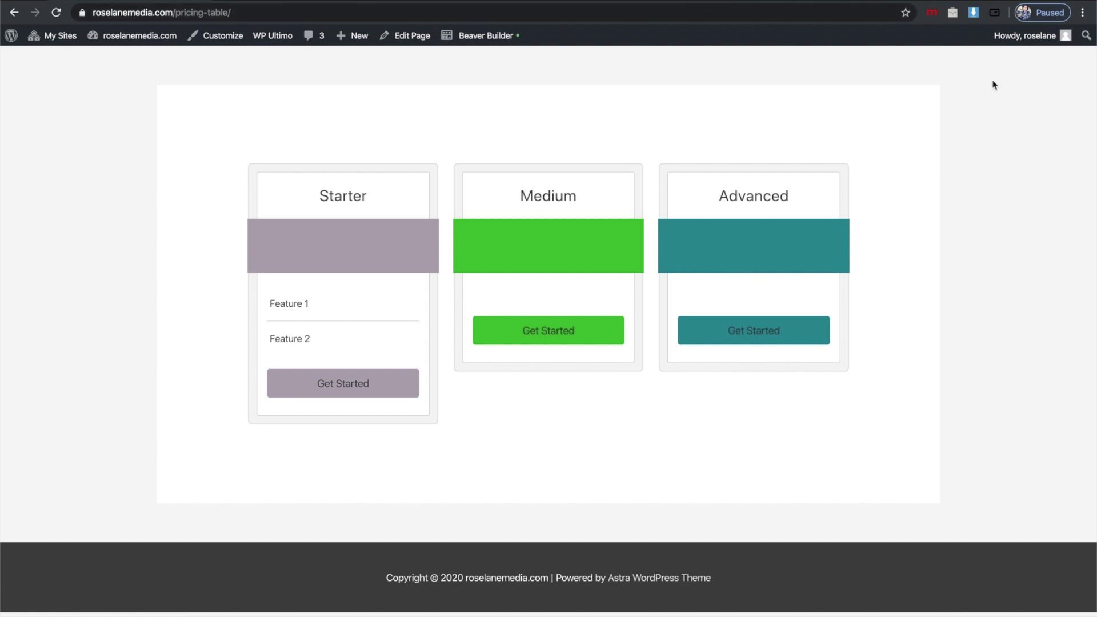
Step: Log out from the Howdy menu and load the site's /pricing-table page as a visitor
mouse_move(1029, 36)
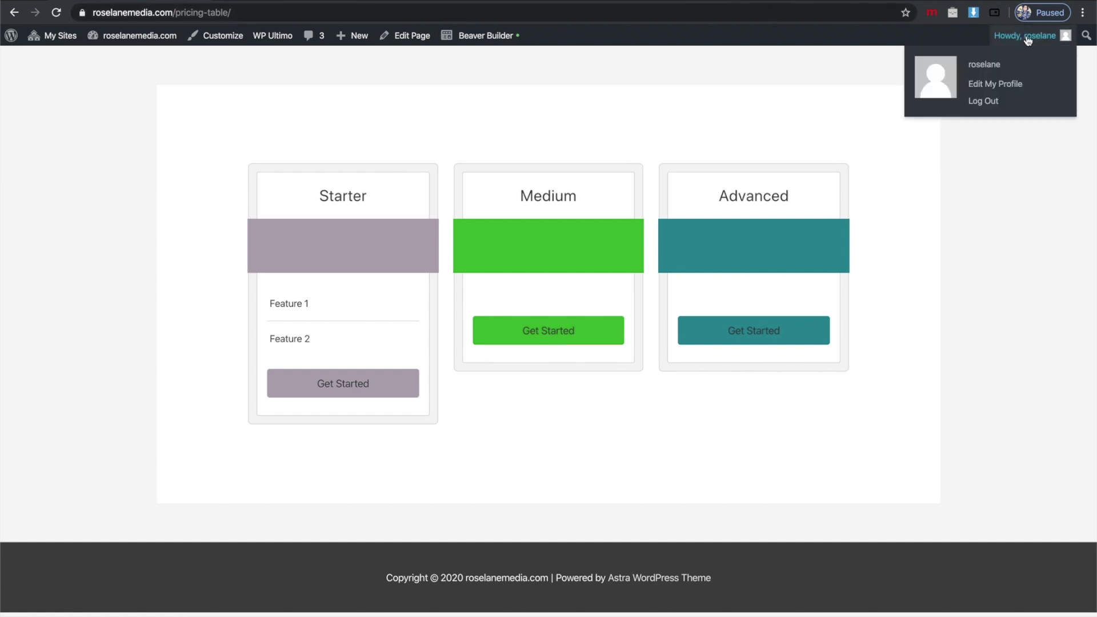
click(988, 107)
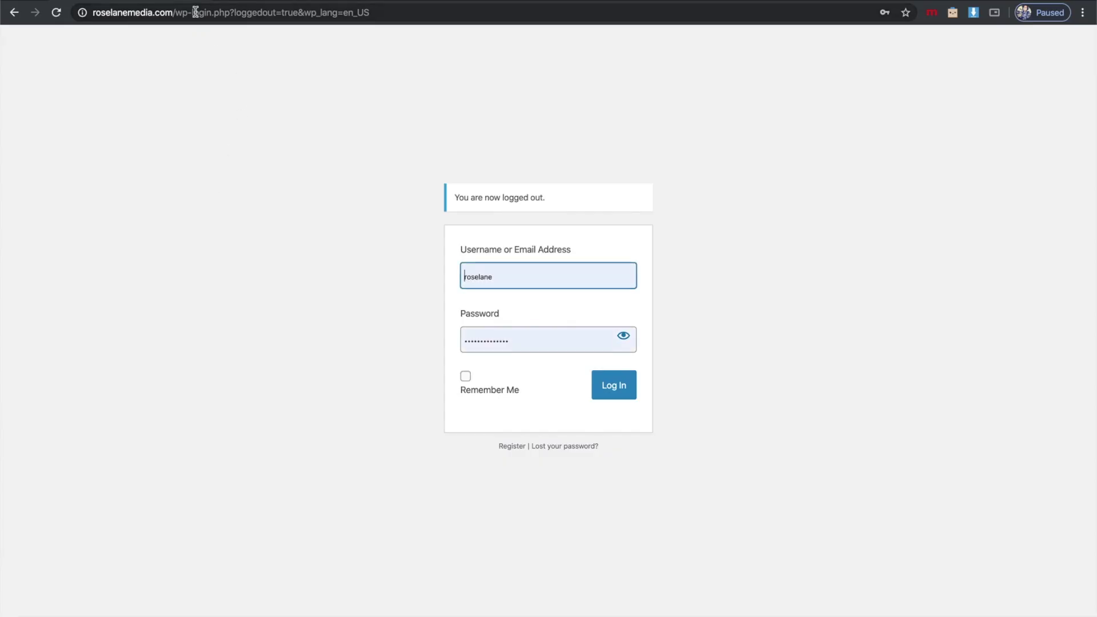
click(189, 8)
click(189, 8)
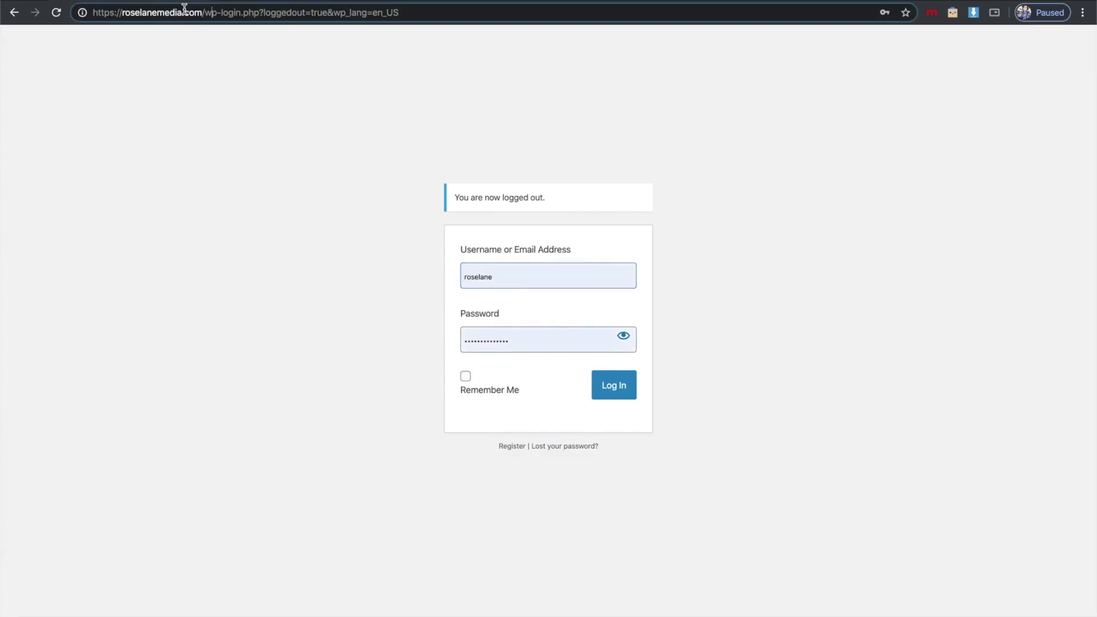
drag(205, 10, 449, 35)
key(BackSpace)
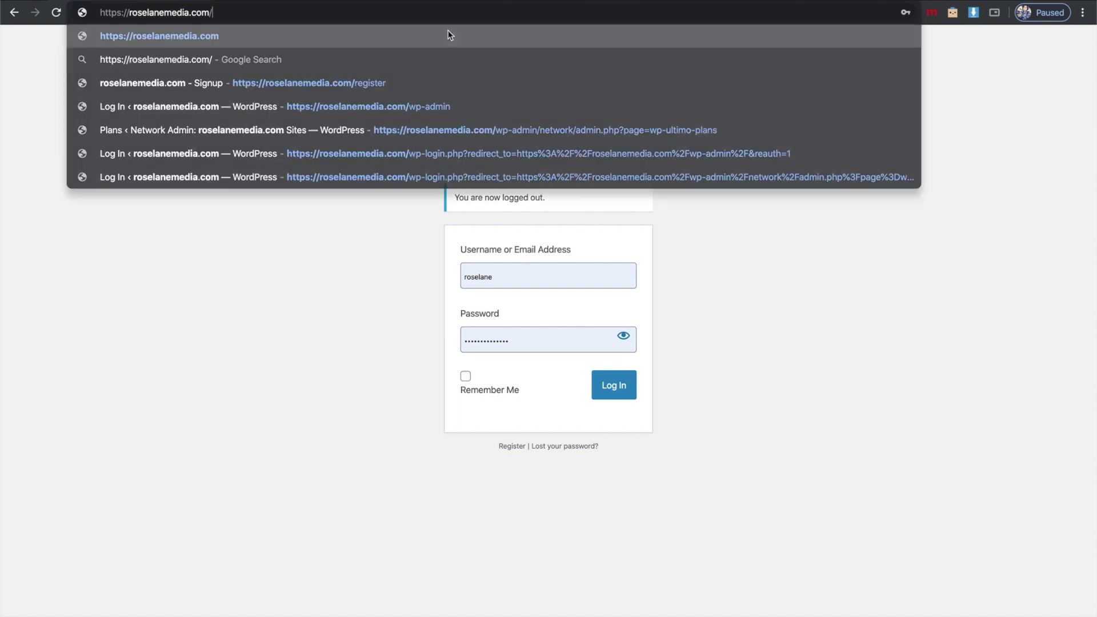
text(pru)
key(BackSpace)
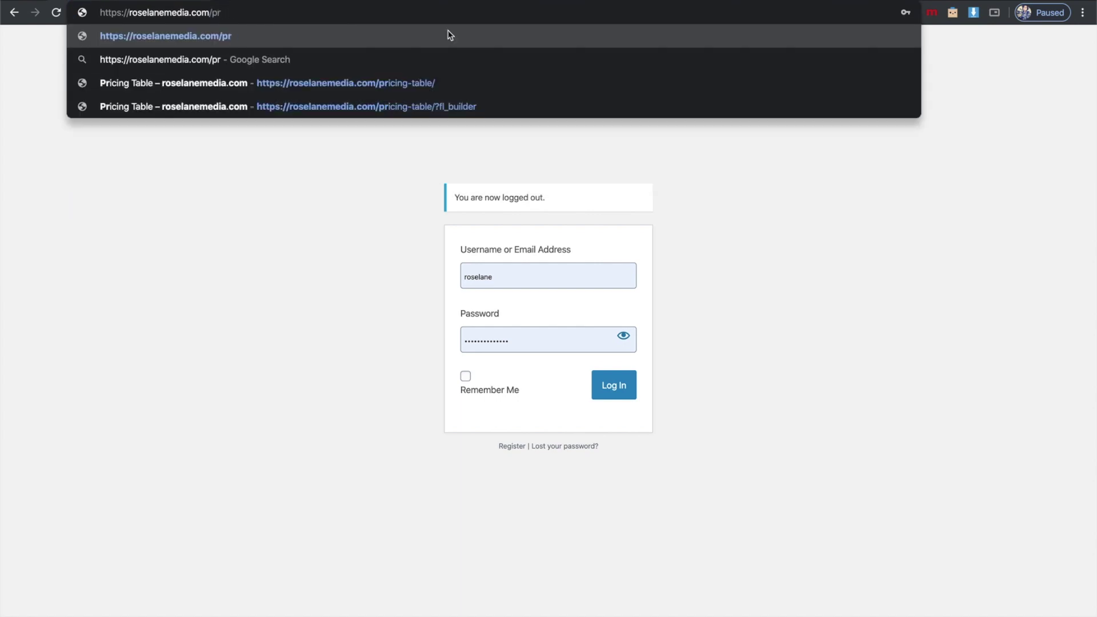
text(icing-table)
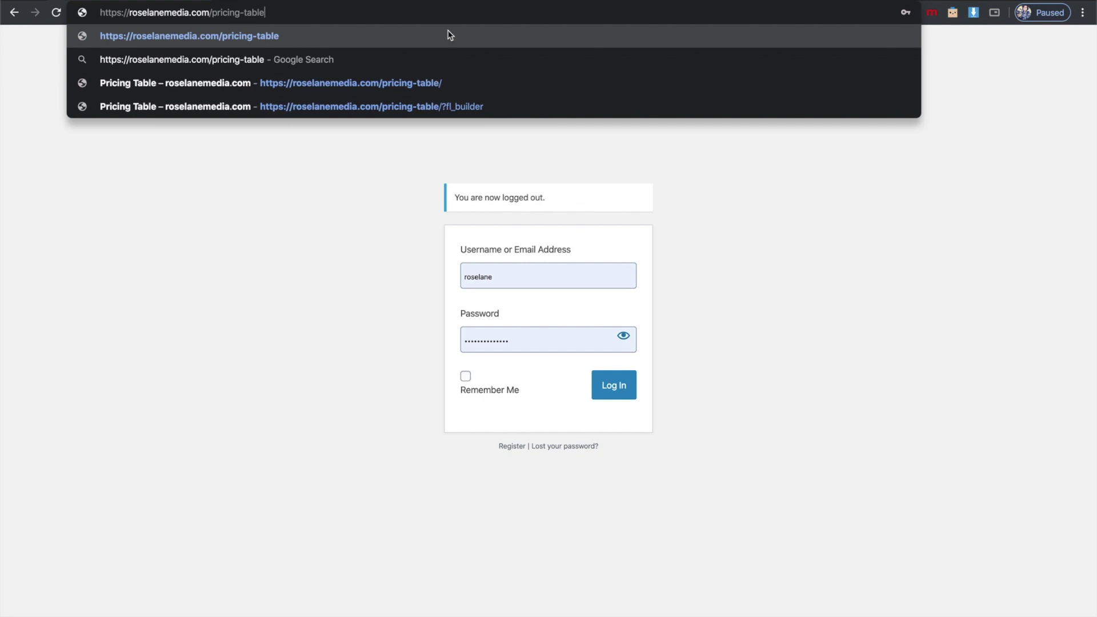
key(Return)
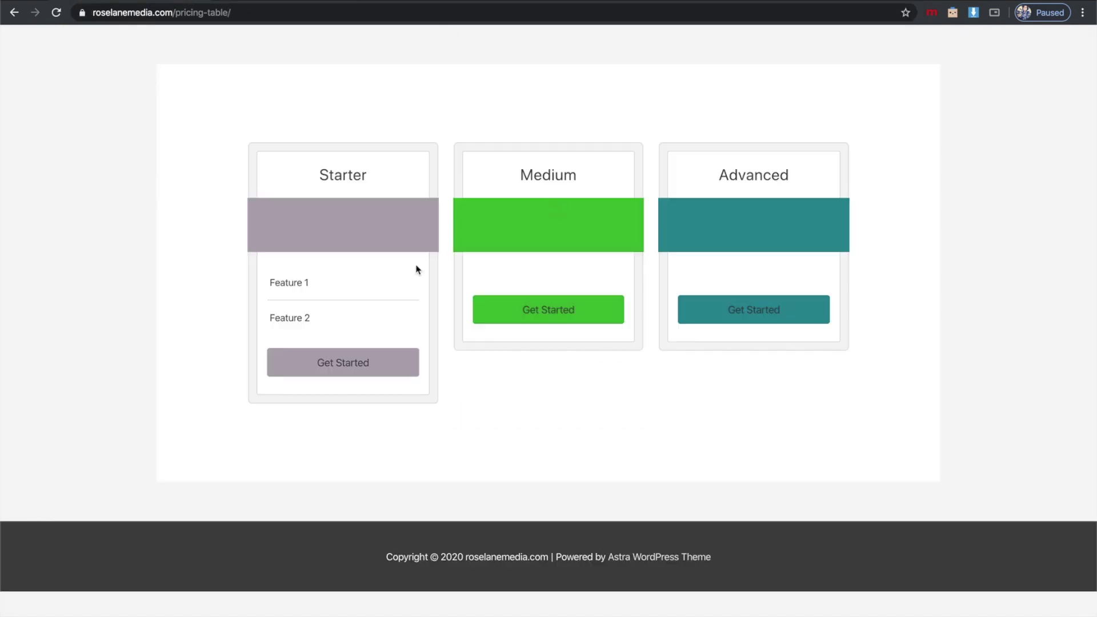
click(387, 370)
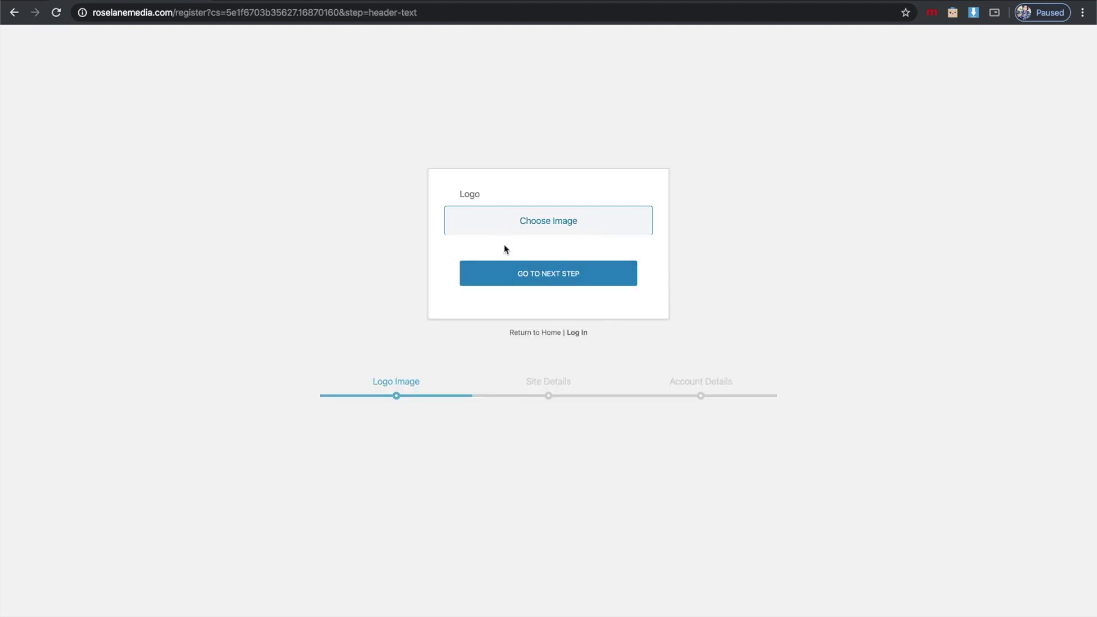
click(14, 14)
click(595, 318)
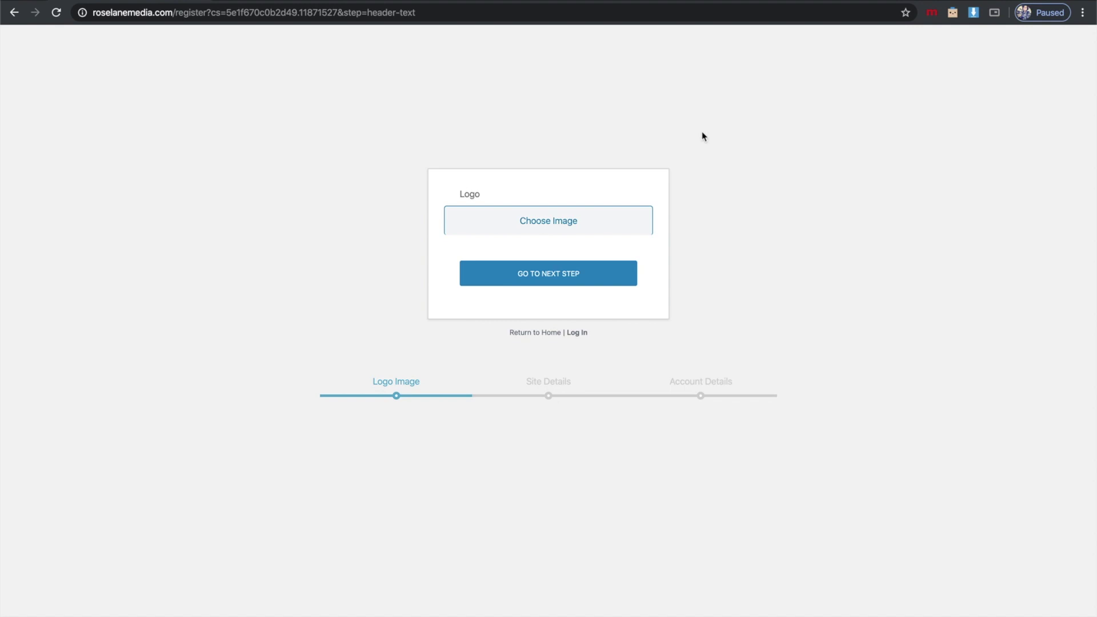
click(14, 12)
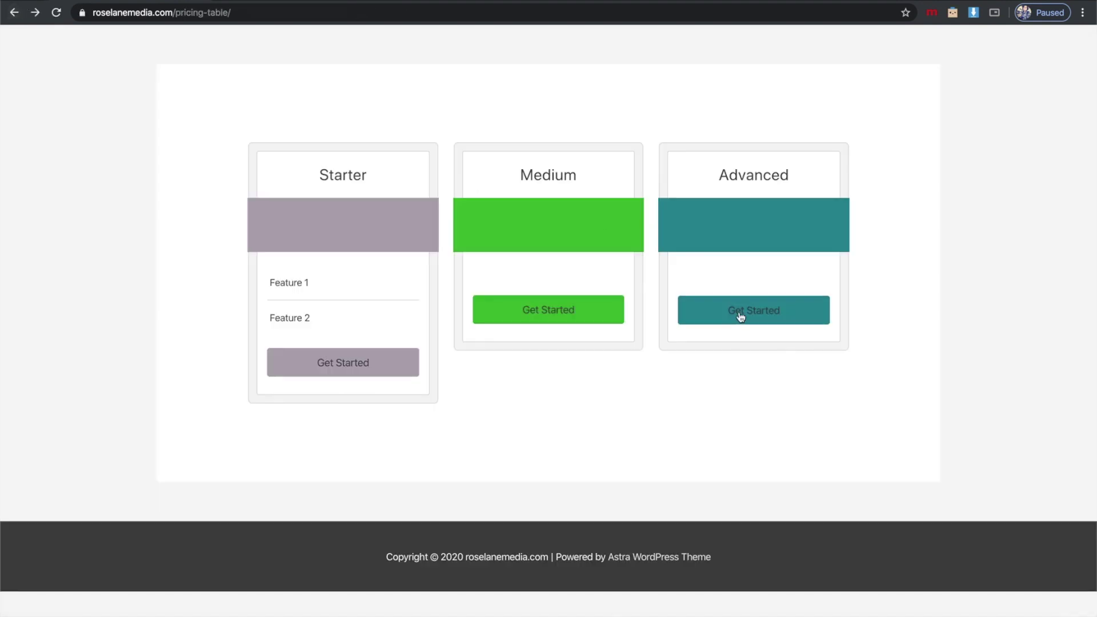
click(741, 317)
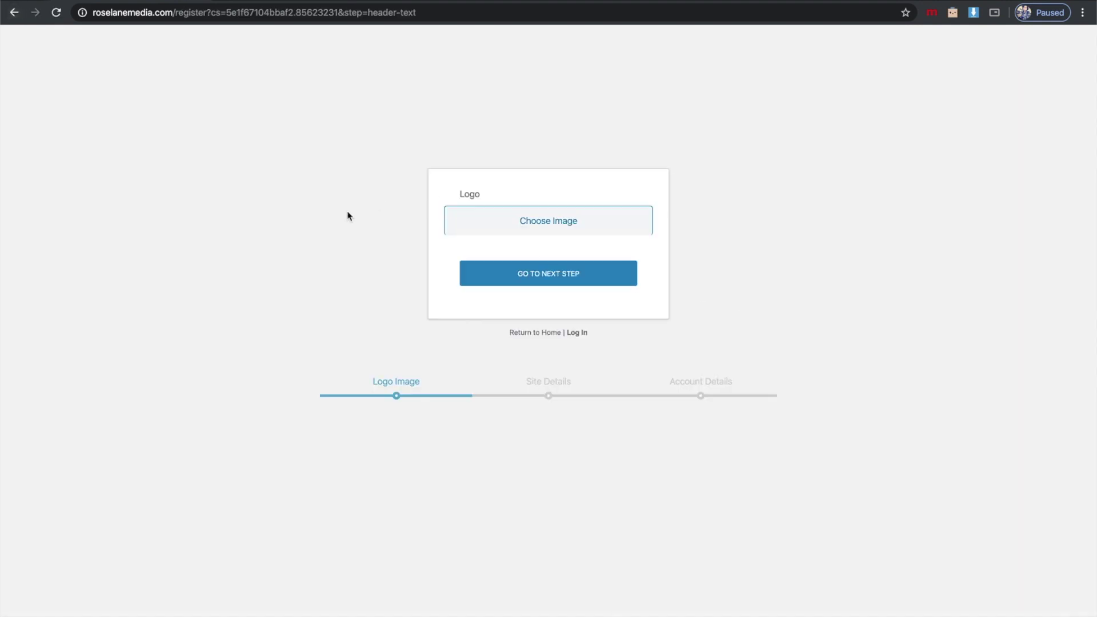
click(14, 12)
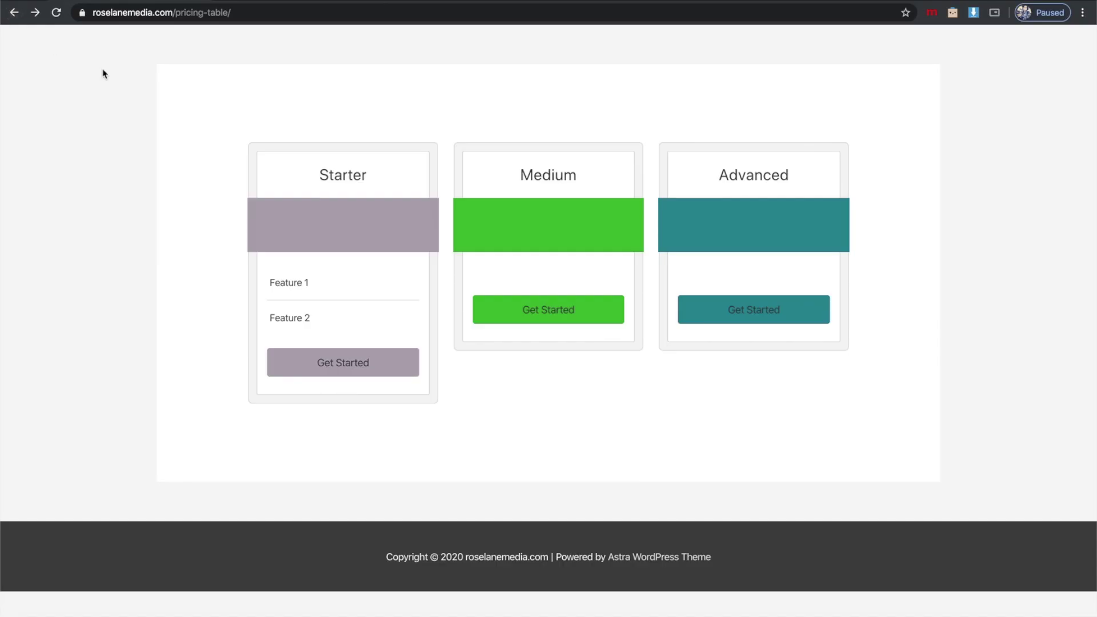
Step: Log back in to the expired admin session and open the Basic plan from All Plans
key(ctrl+Tab)
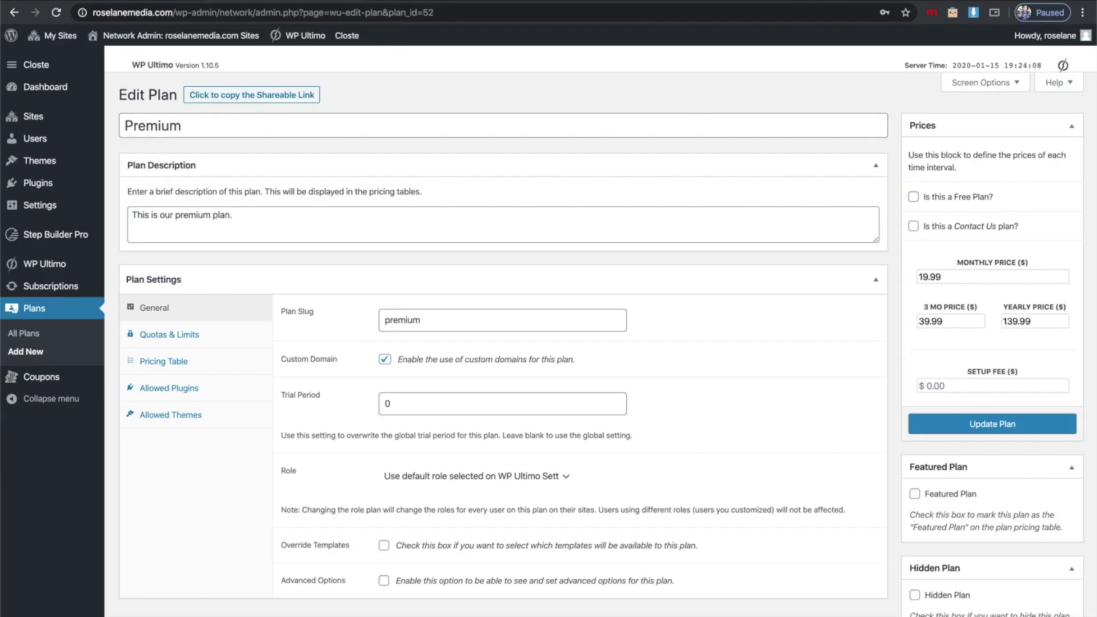
click(634, 359)
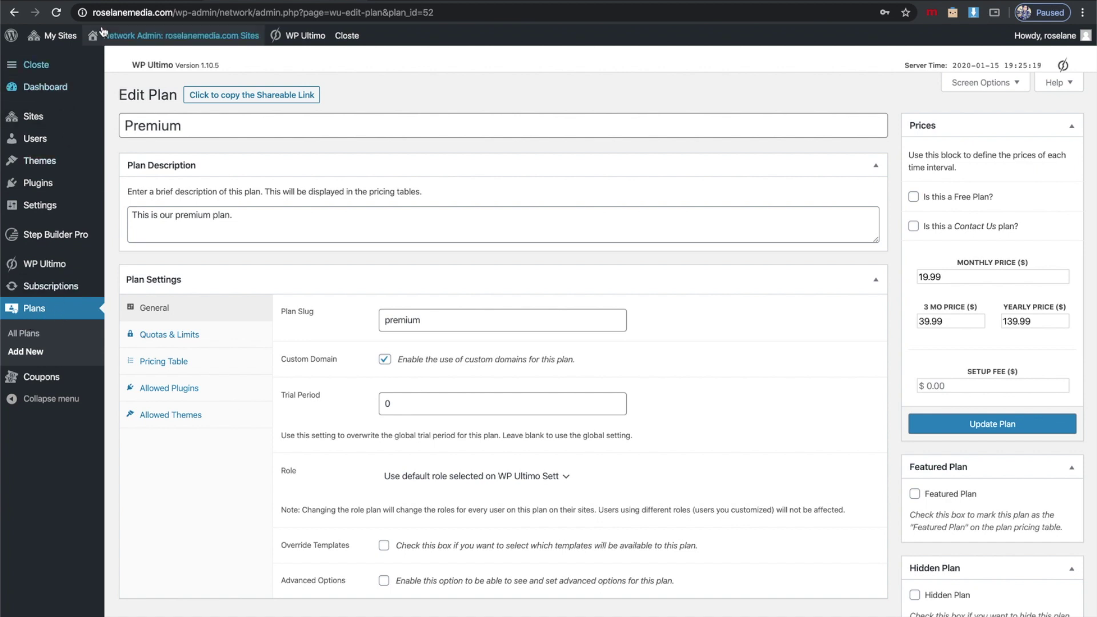
click(53, 315)
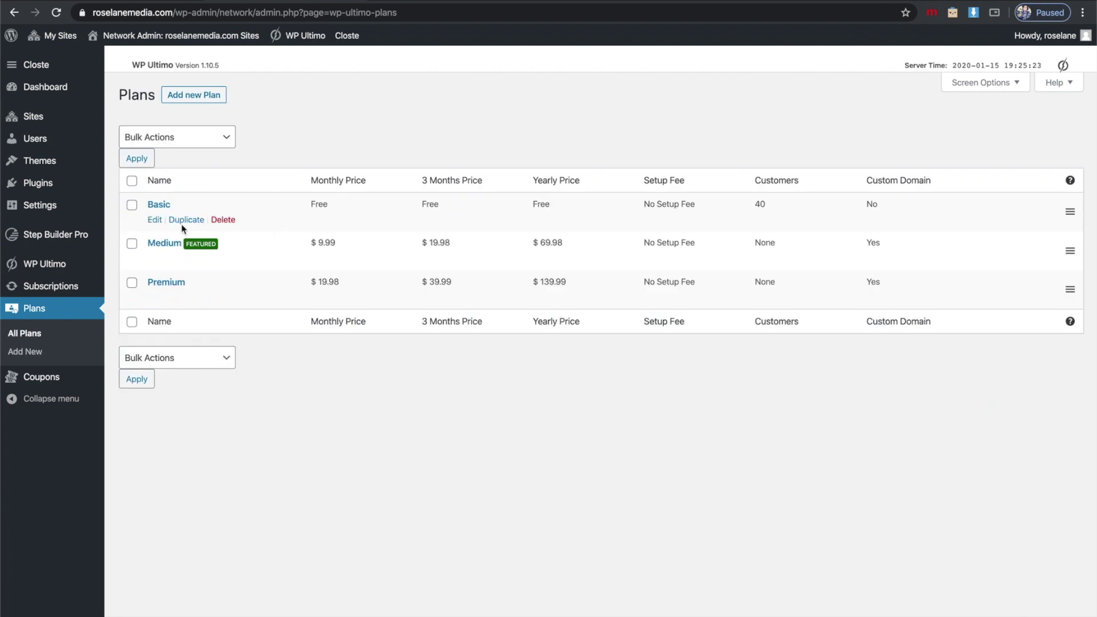
click(156, 205)
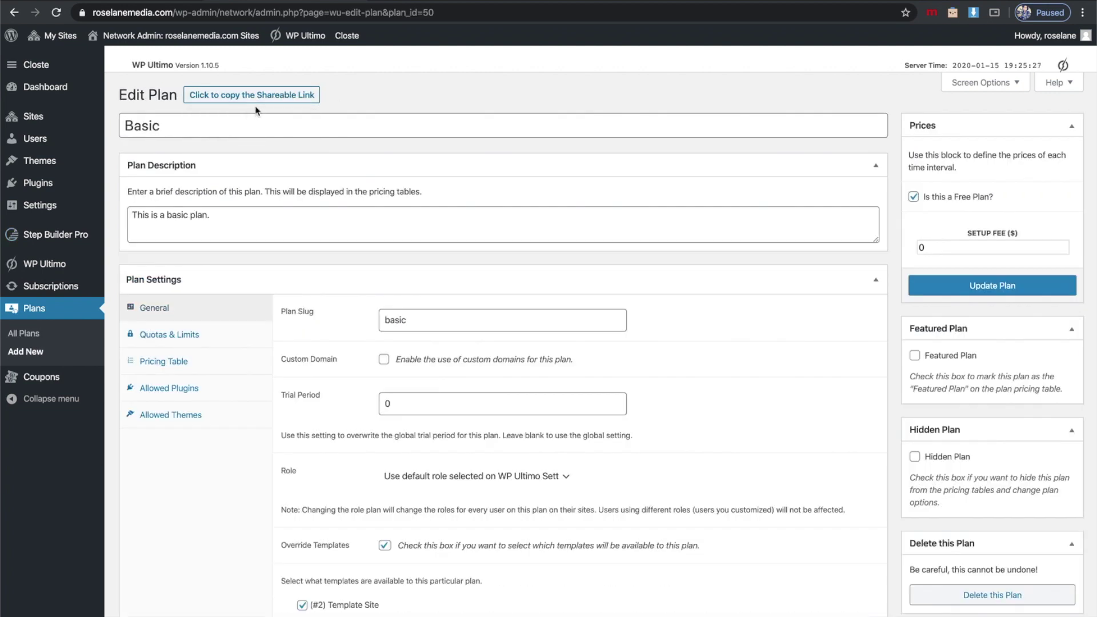
Step: Bring the front-end Pricing Table browser tab back into view
click(183, 4)
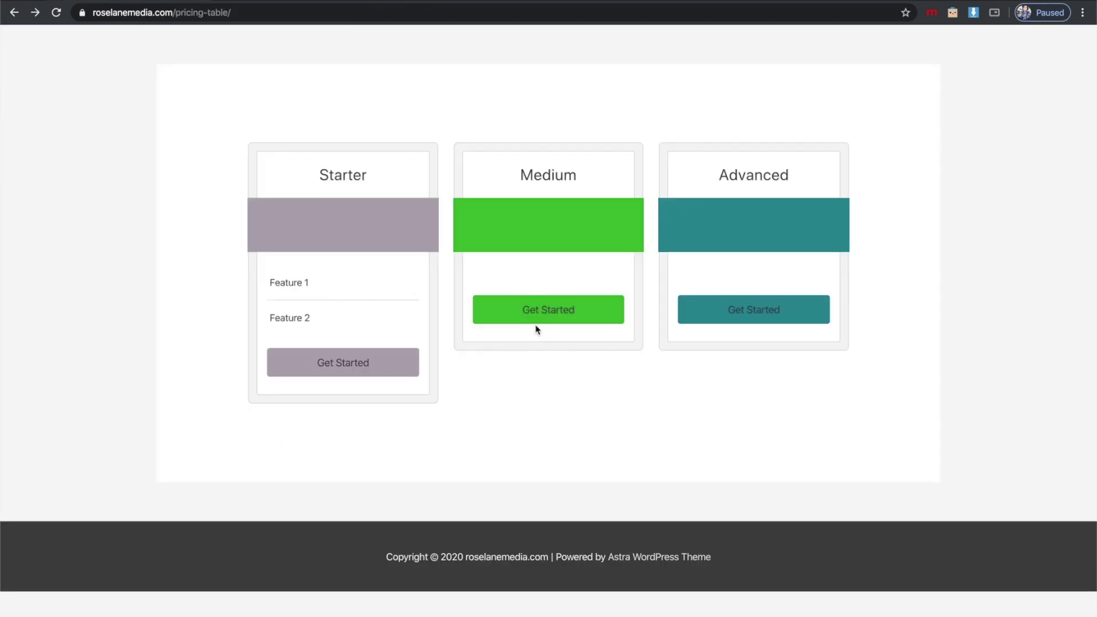